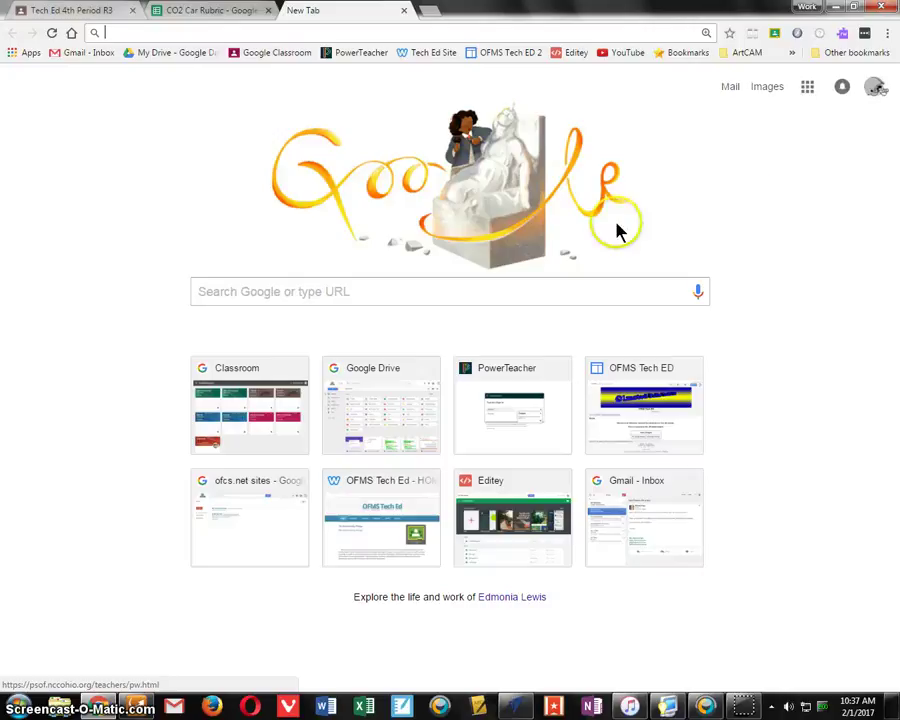
Open the Google Images search page.
click(321, 292)
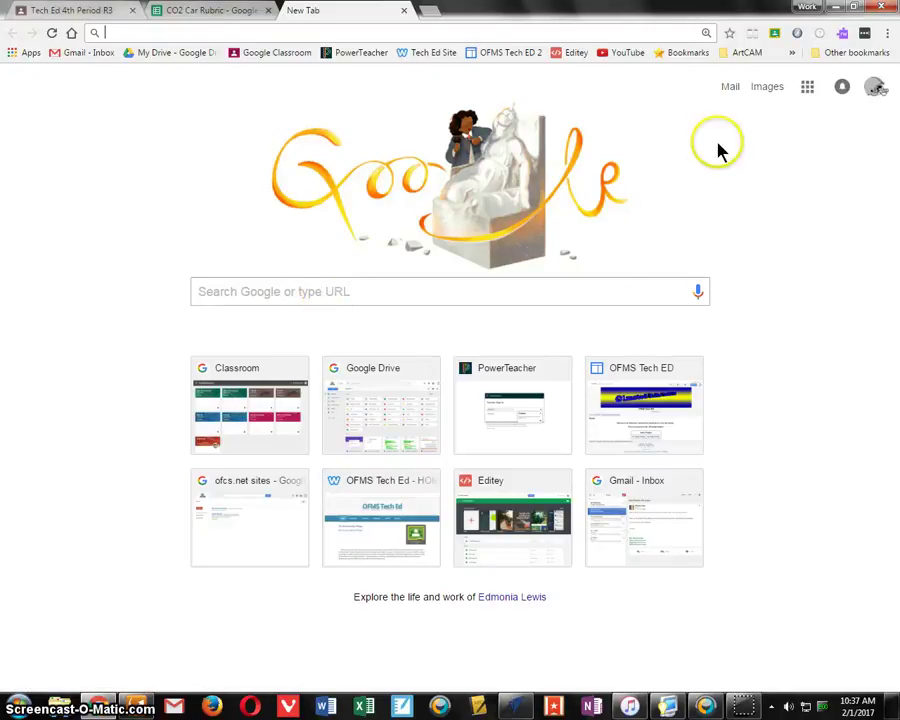
click(767, 88)
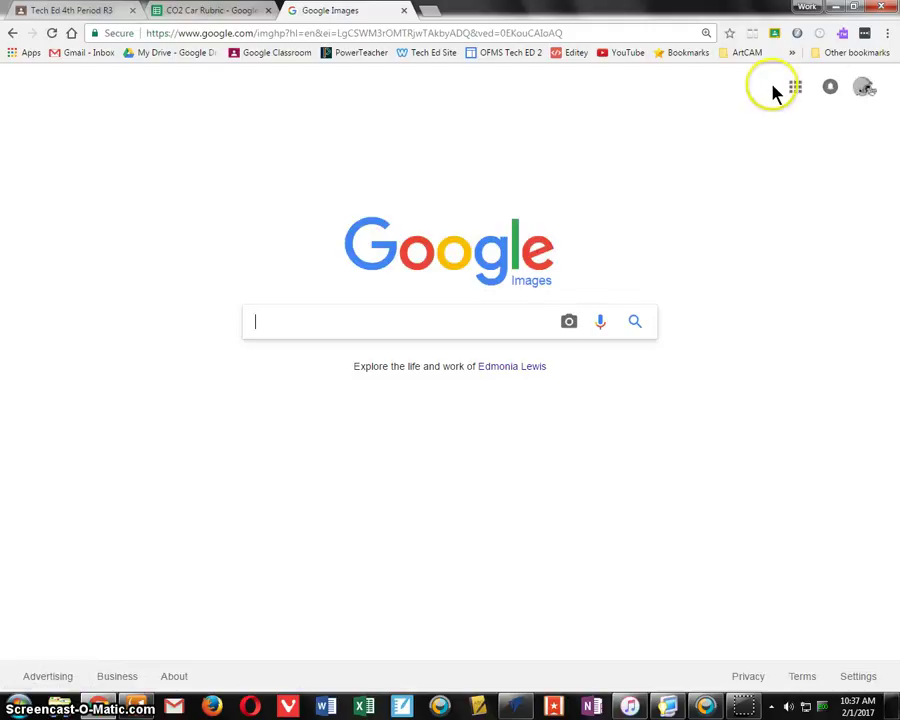
click(838, 10)
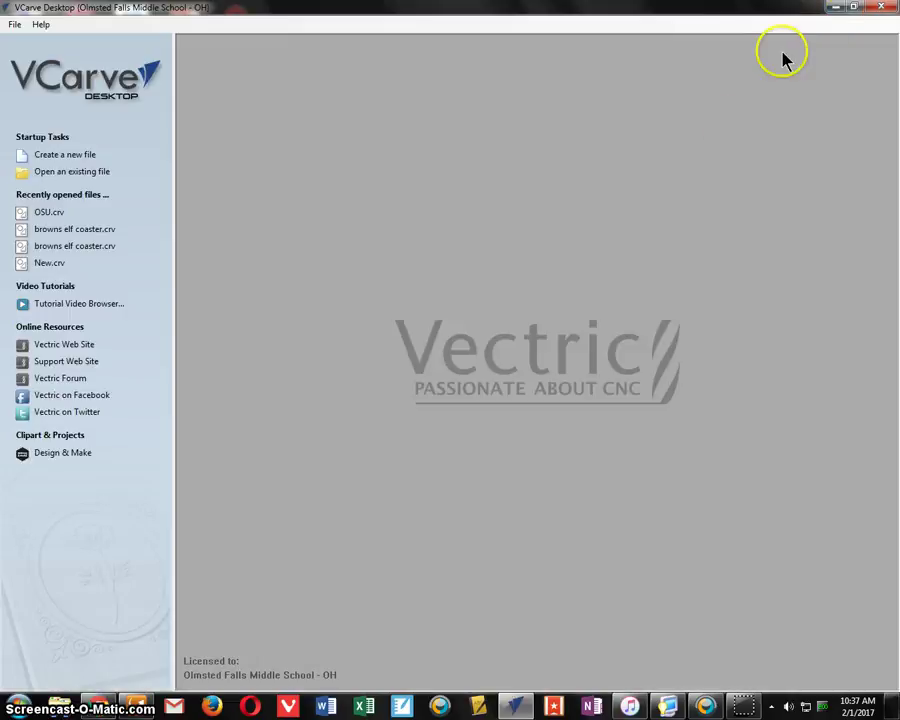
click(836, 8)
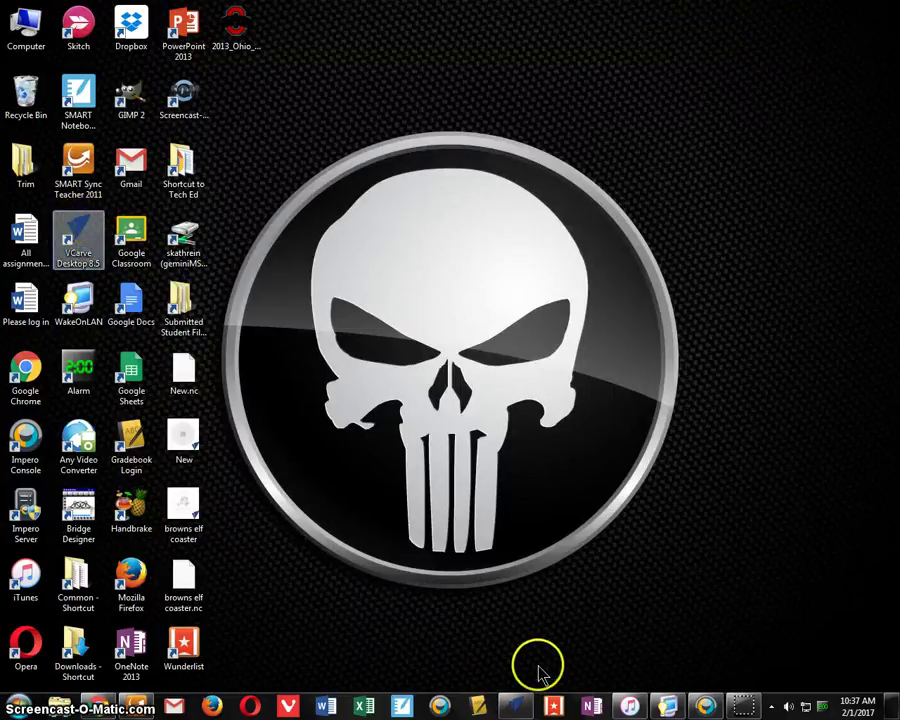
click(516, 704)
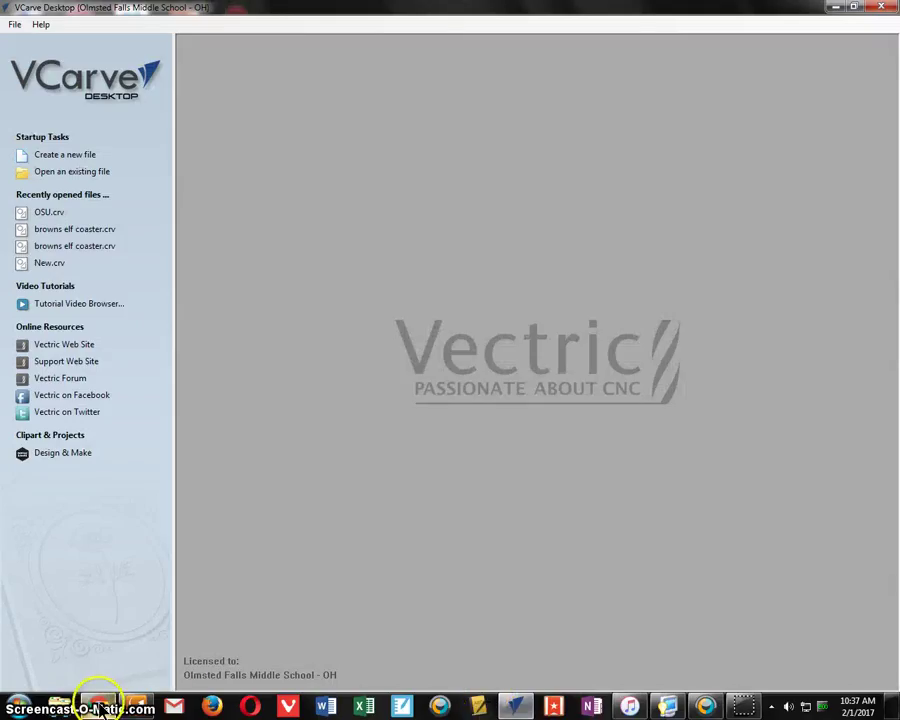
click(92, 703)
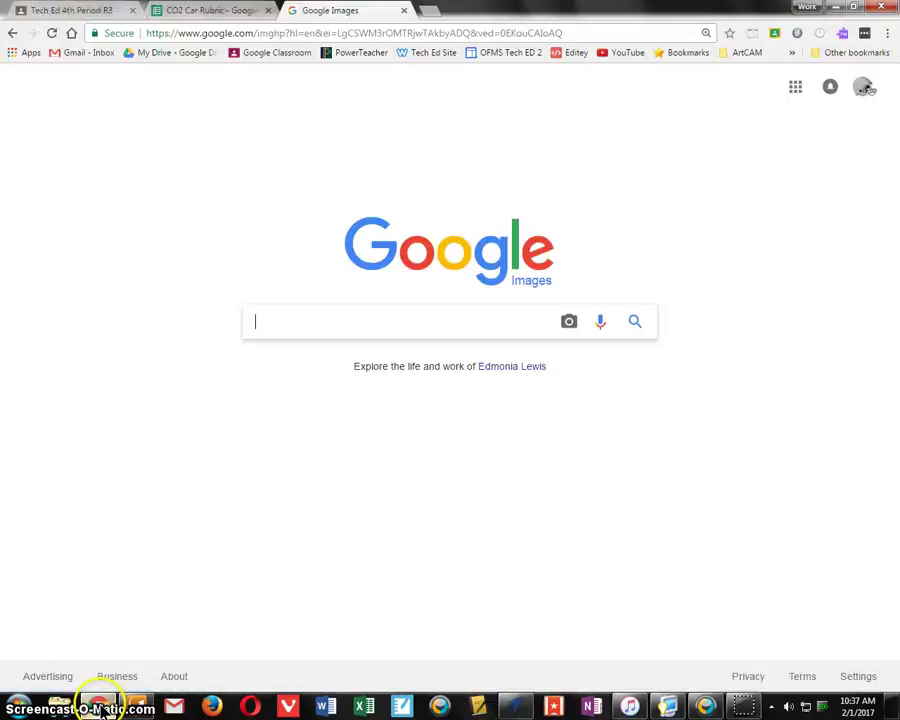
Search Google Images for "ohio state".
click(300, 321)
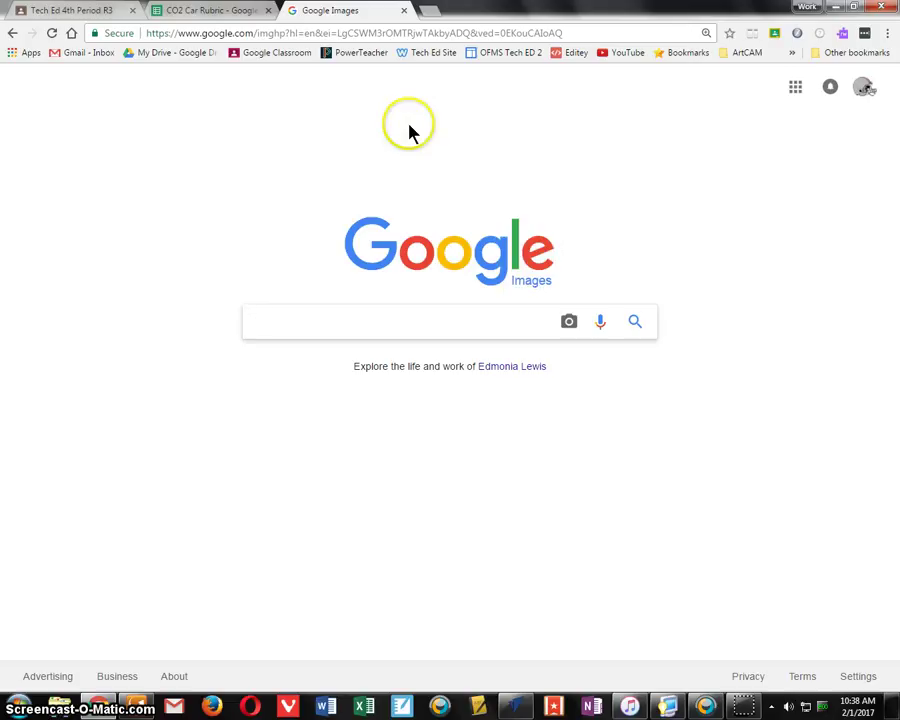
text(ohio stat)
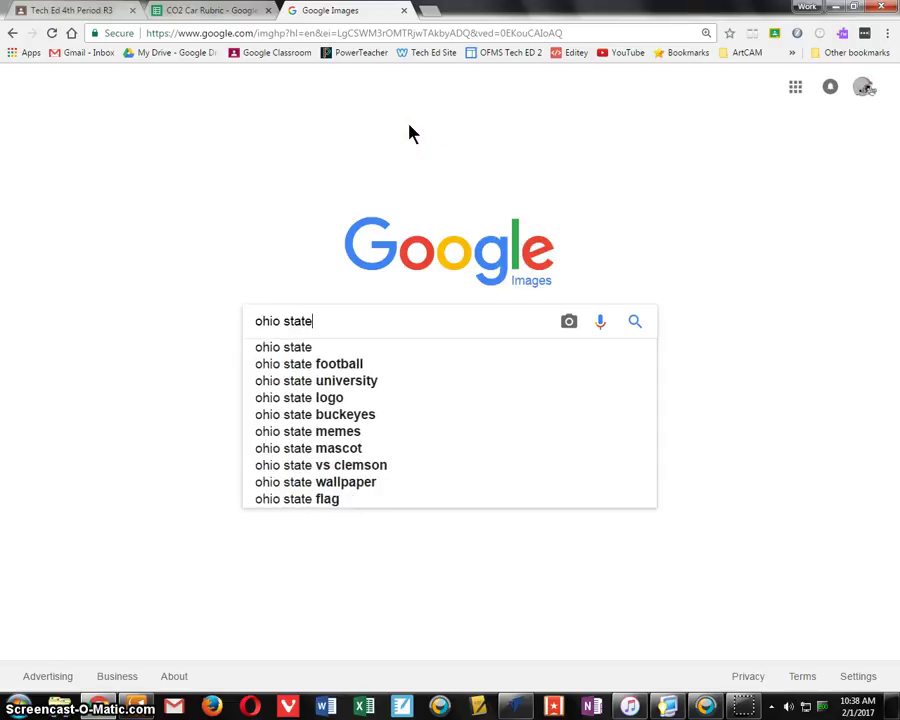
text(e)
key(Return)
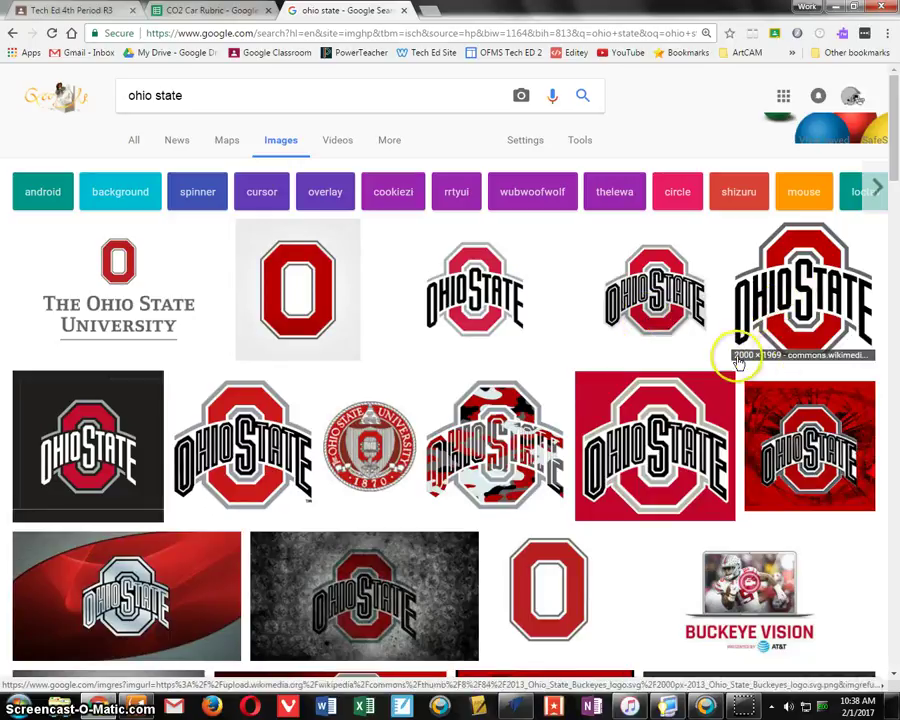
Save the full preview of the 2000 × 1969 Ohio State Buckeyes logo as PNG image "osu" on the U: network drive.
click(795, 312)
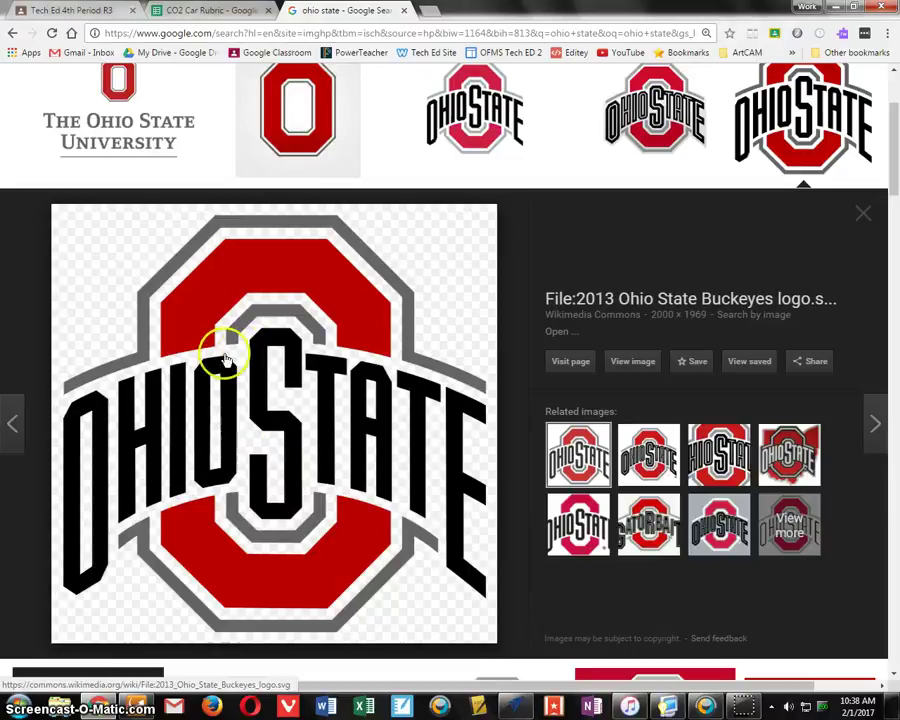
right_click(322, 267)
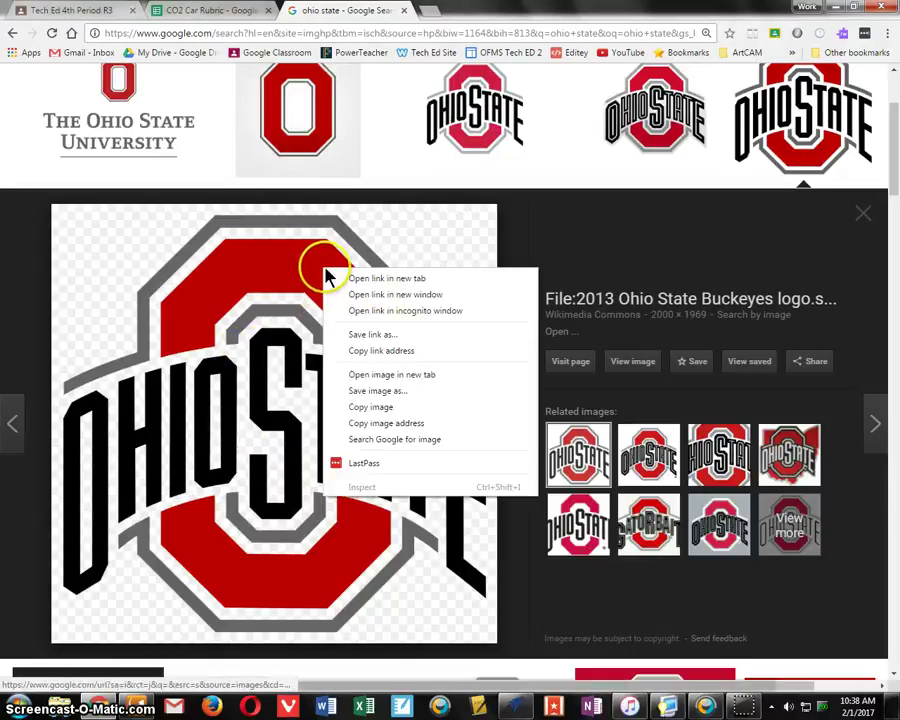
click(386, 393)
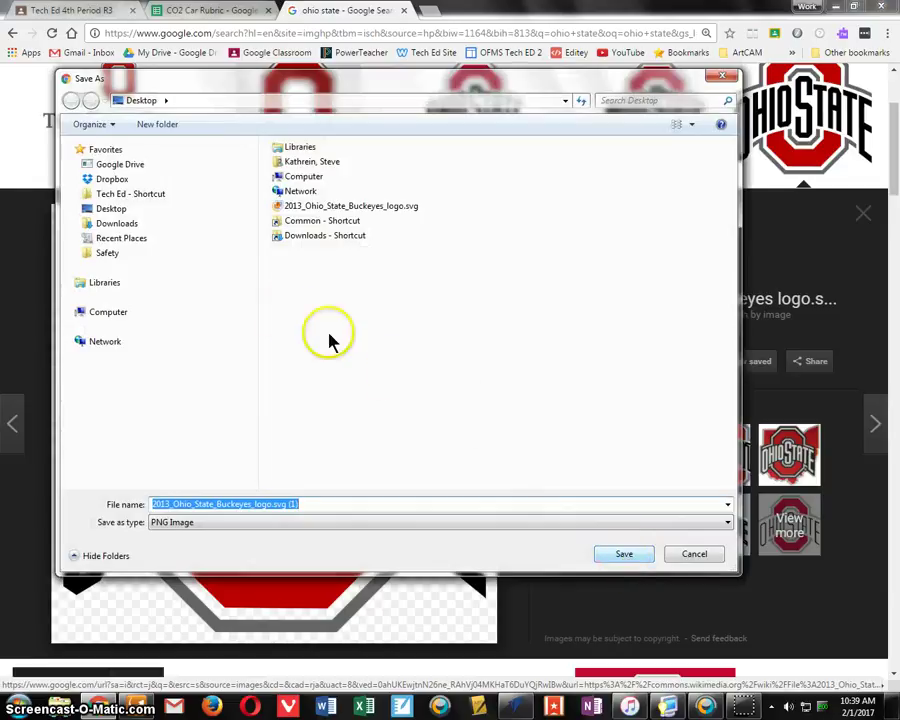
click(103, 314)
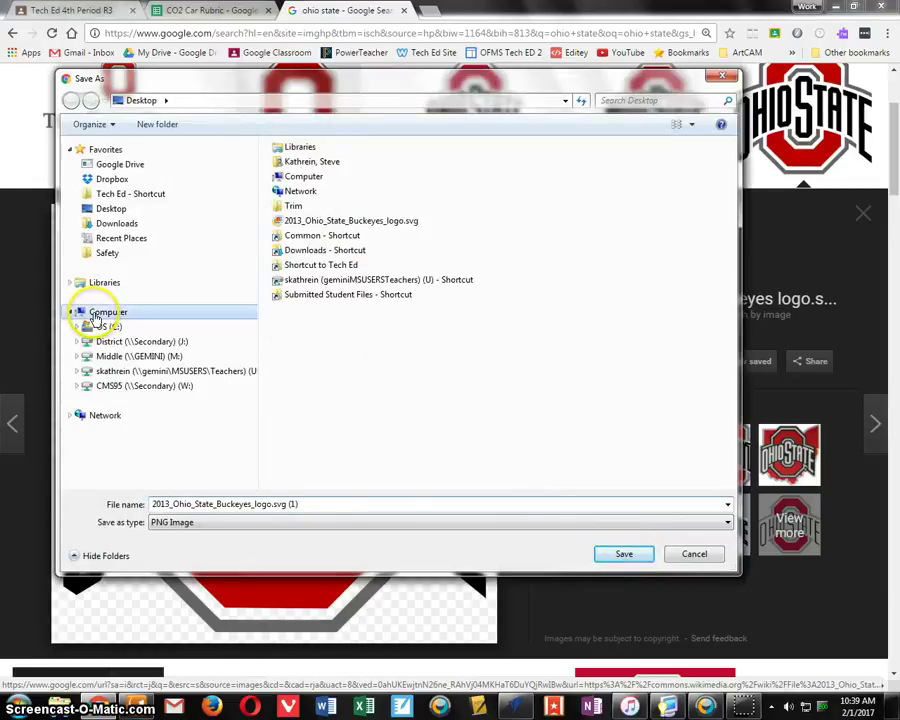
click(105, 372)
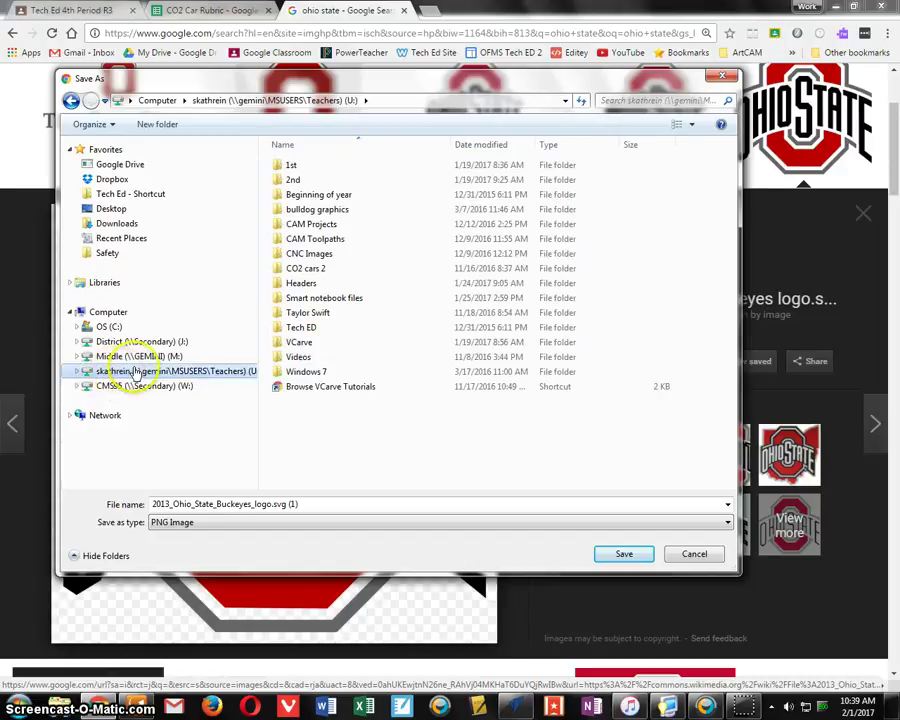
click(309, 508)
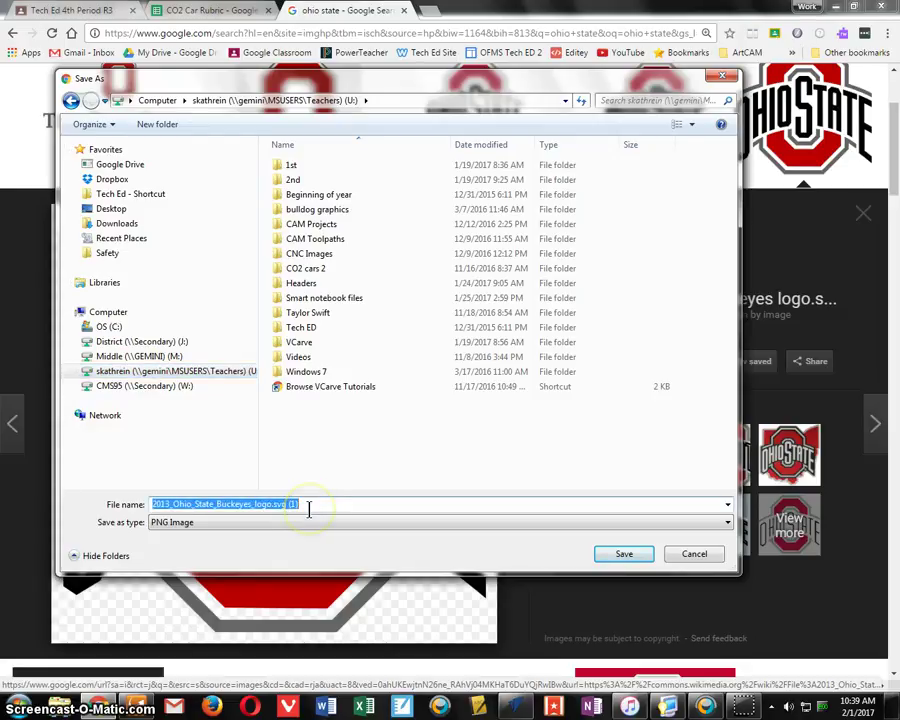
text(osu)
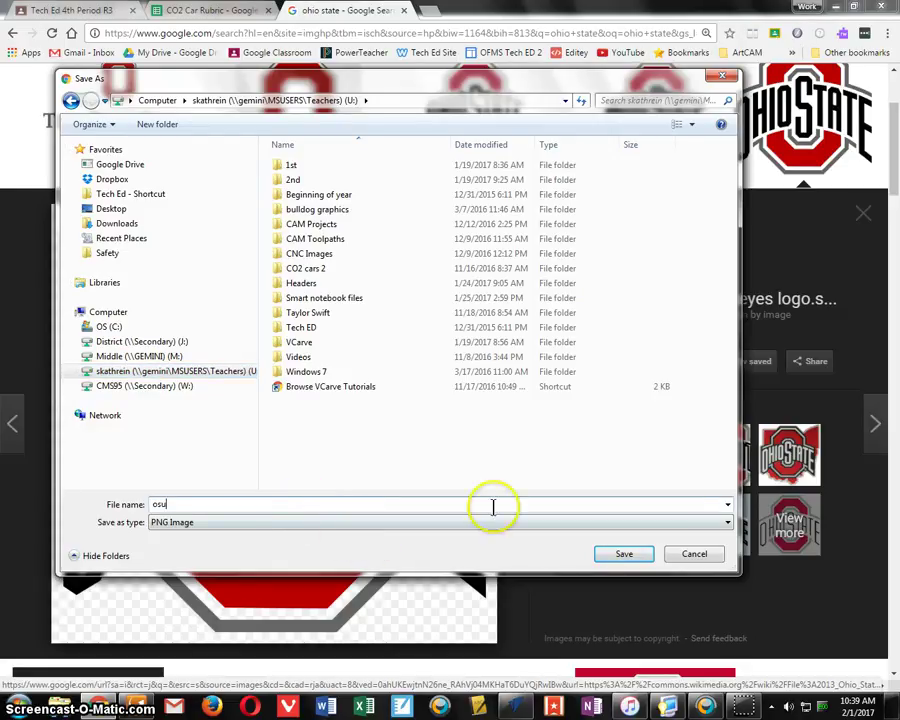
click(624, 555)
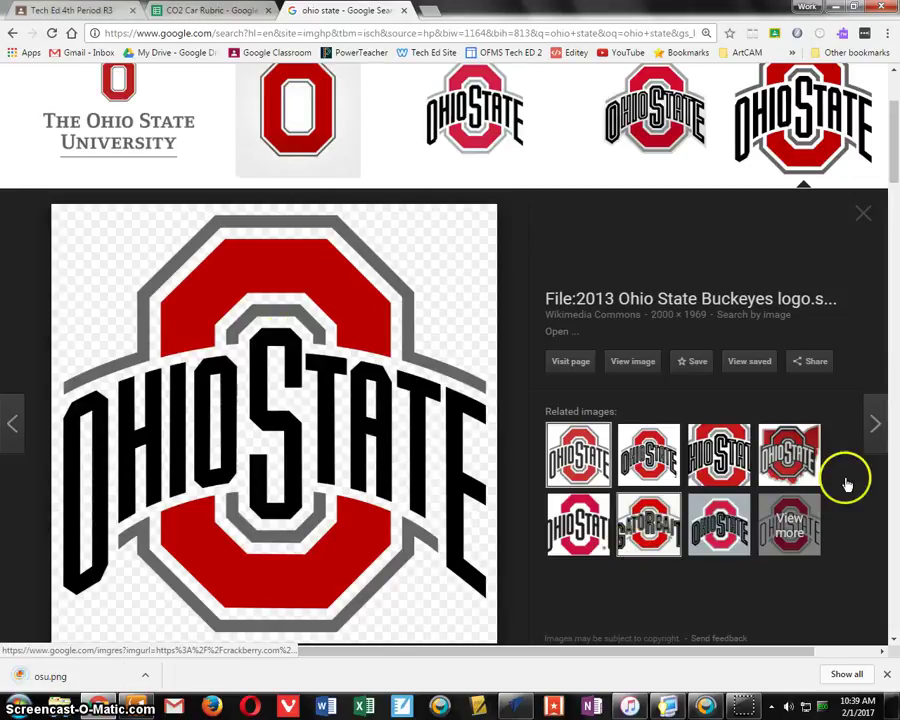
Switch to VCarve Desktop and start a new 10 × 7.25 inch job, 0.75 inch thick, with the XY datum at the upper-left corner.
click(519, 708)
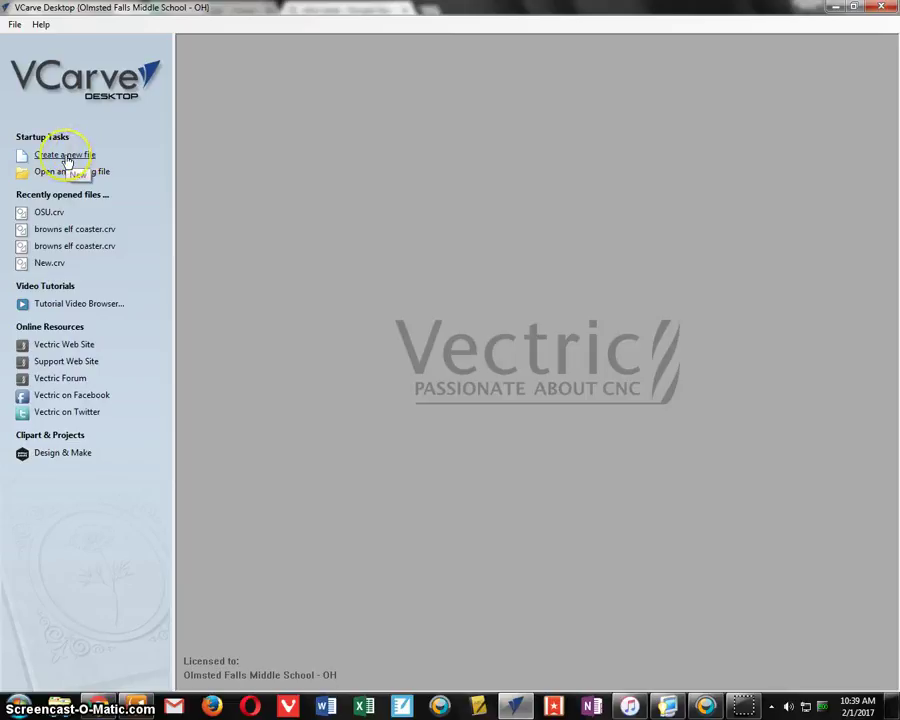
click(67, 157)
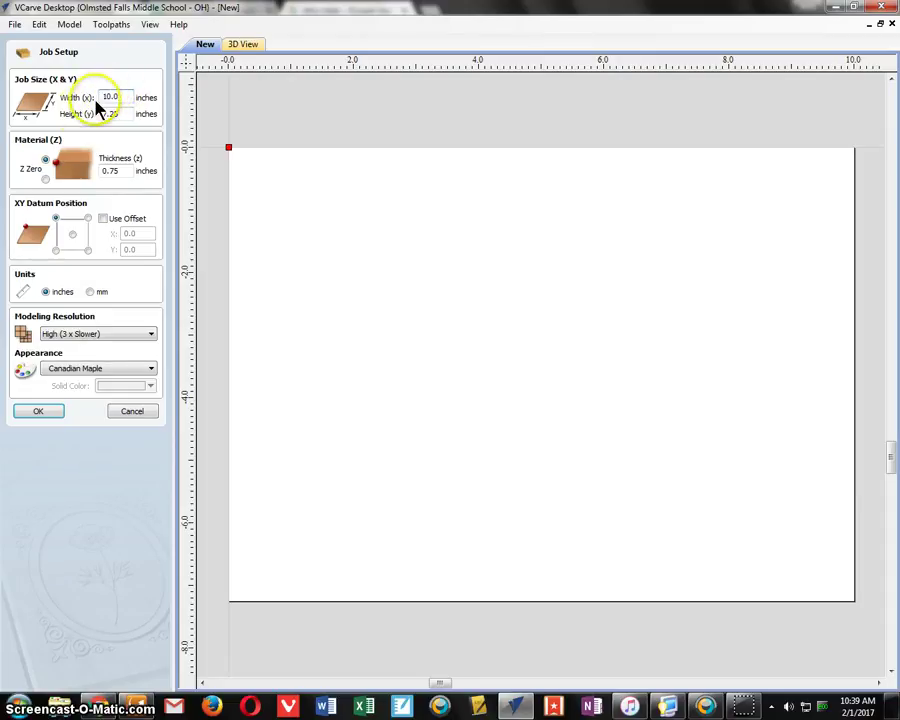
click(106, 113)
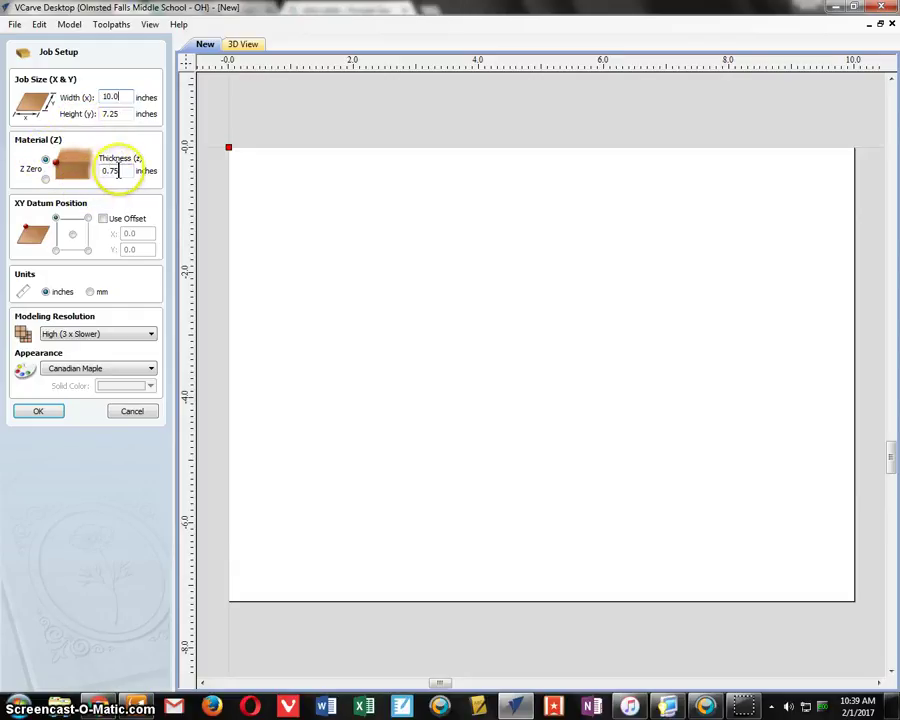
click(55, 218)
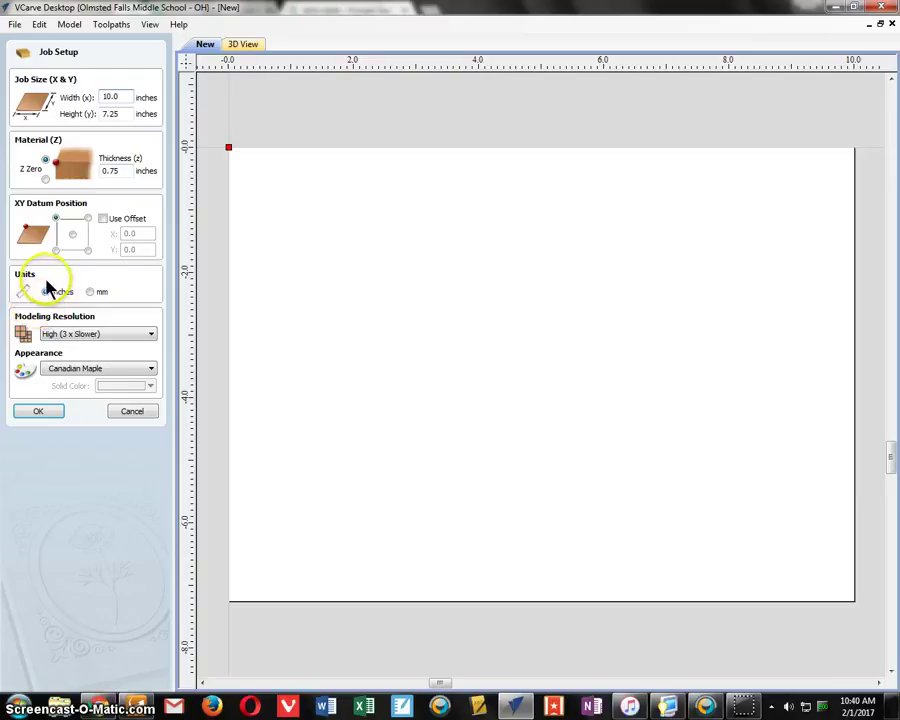
Set the modeling resolution to Standard (fastest), keep the Canadian Maple appearance, and accept the job setup.
click(68, 336)
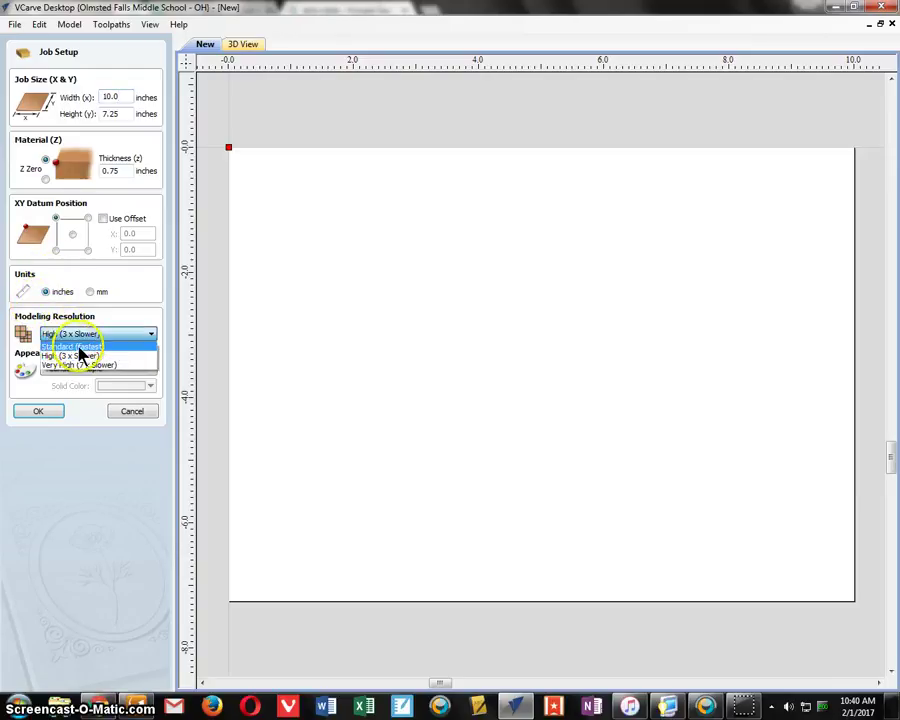
click(78, 347)
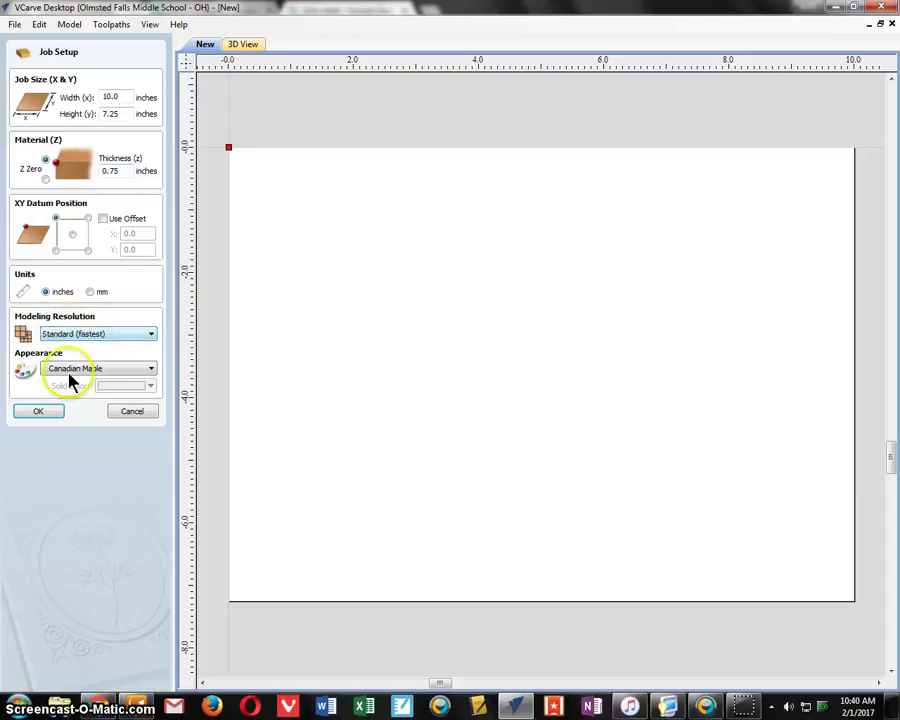
click(78, 370)
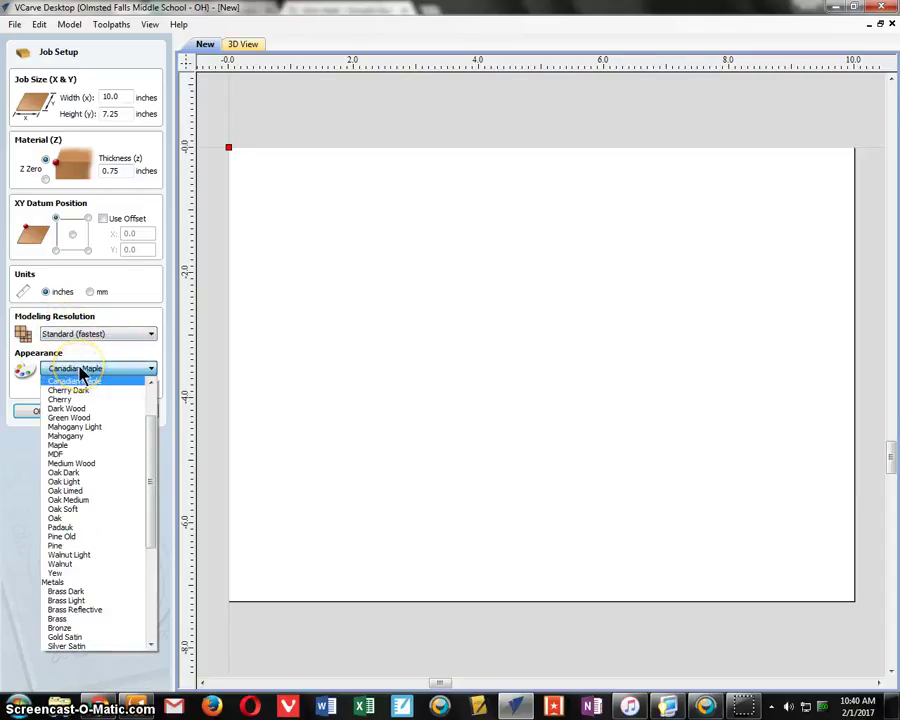
click(76, 370)
click(42, 411)
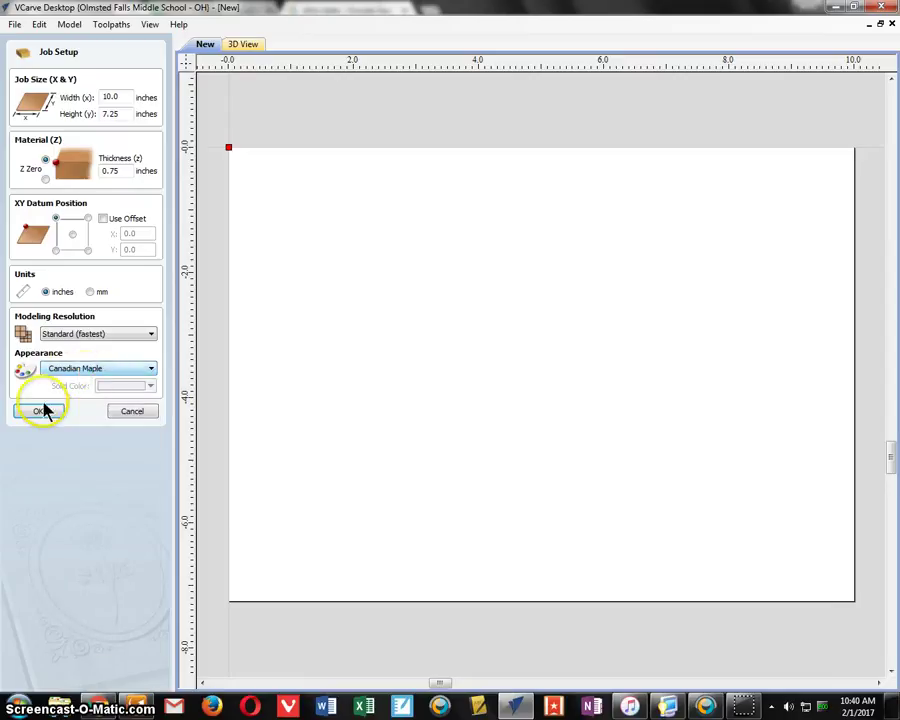
click(42, 412)
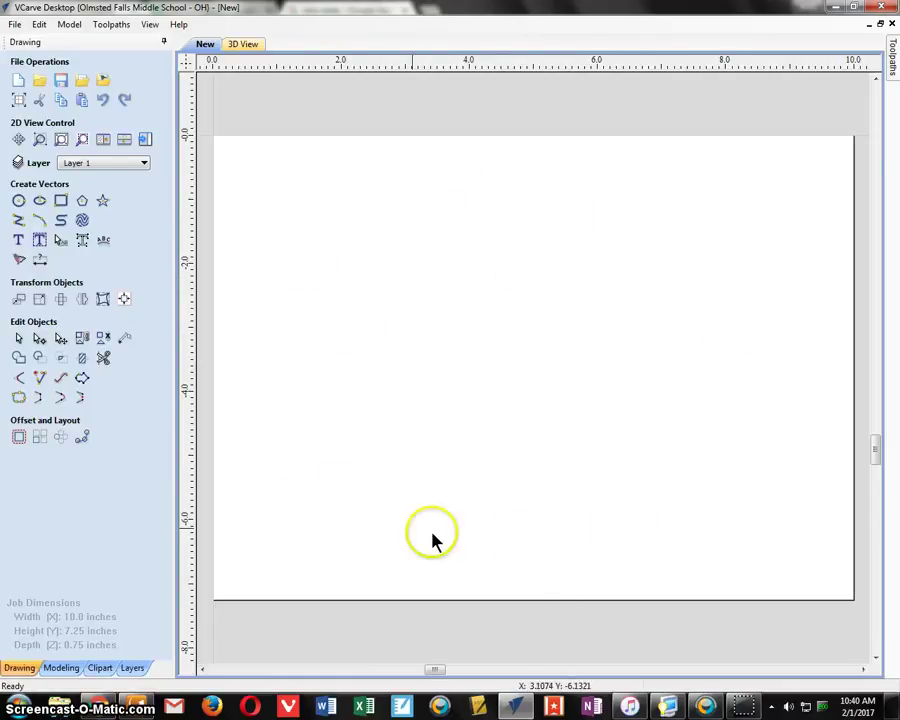
Import the osu image from the U: network drive into the job and review the alignment tools.
click(102, 84)
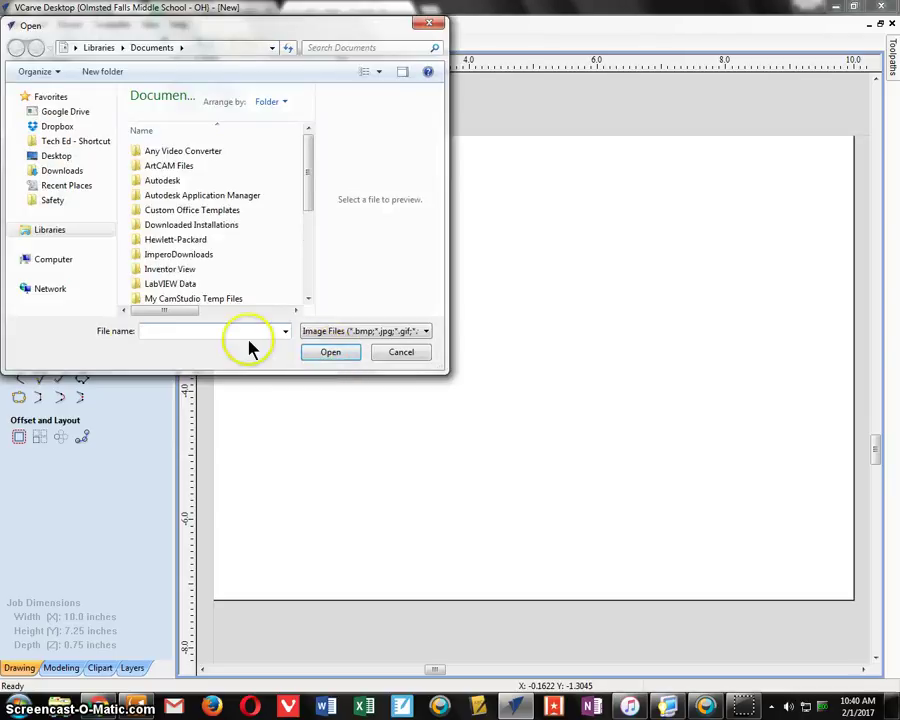
click(55, 259)
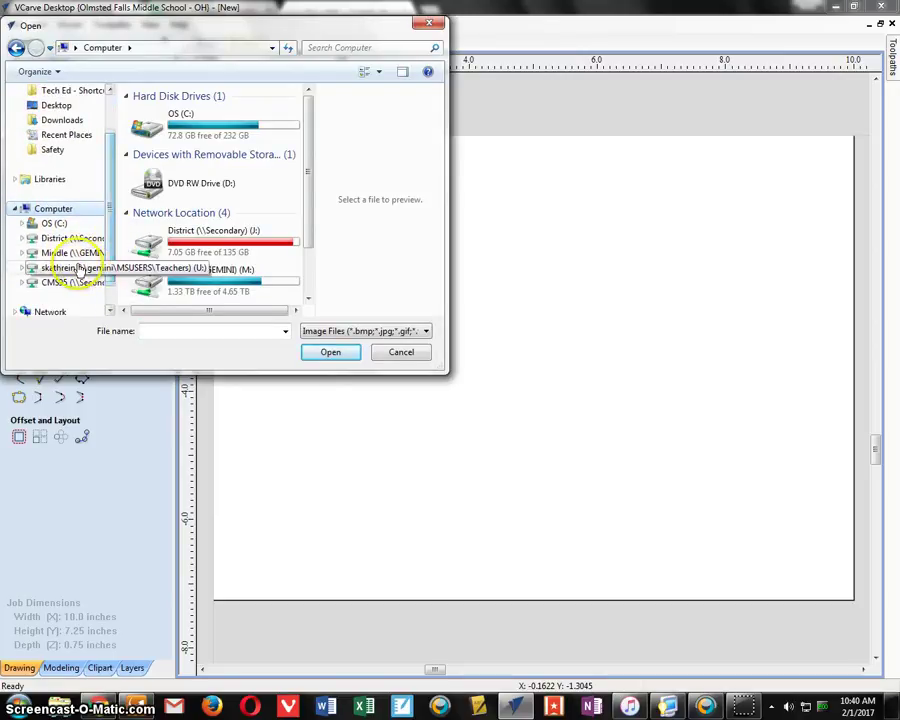
click(60, 267)
drag(310, 190, 302, 290)
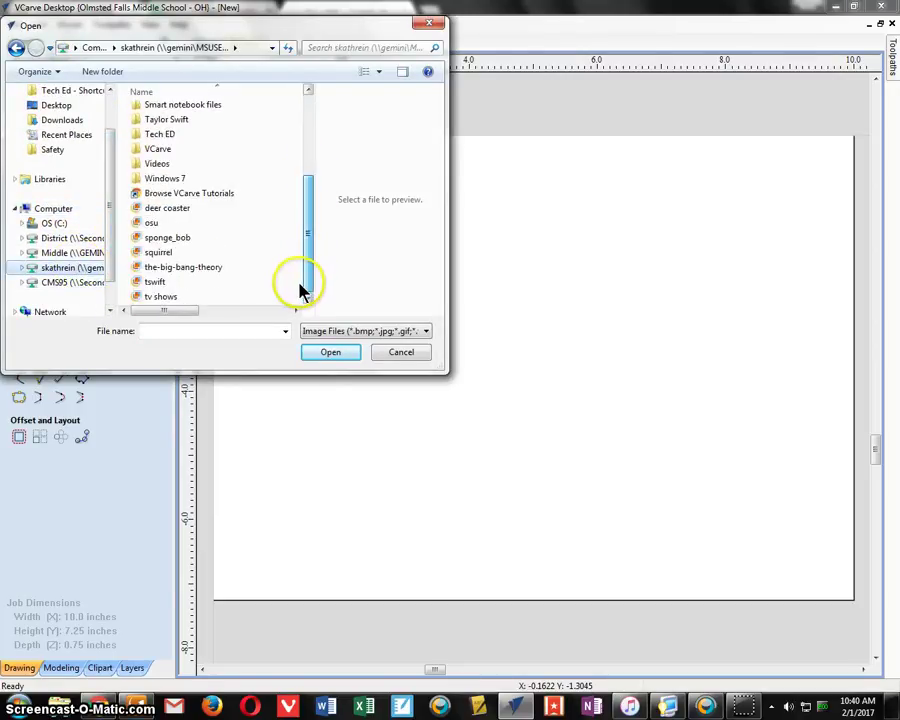
click(150, 223)
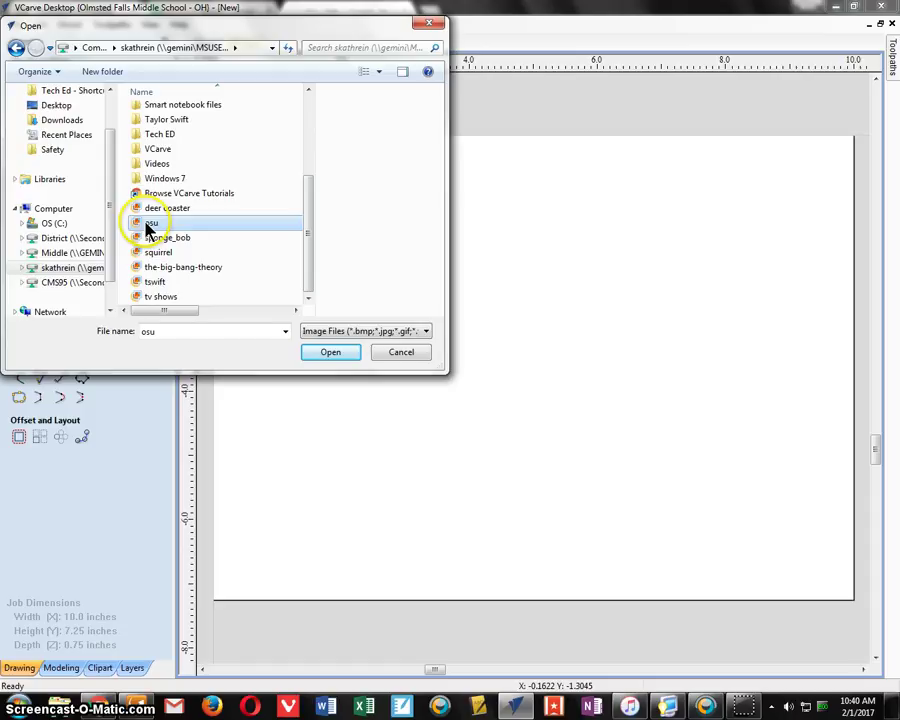
click(318, 356)
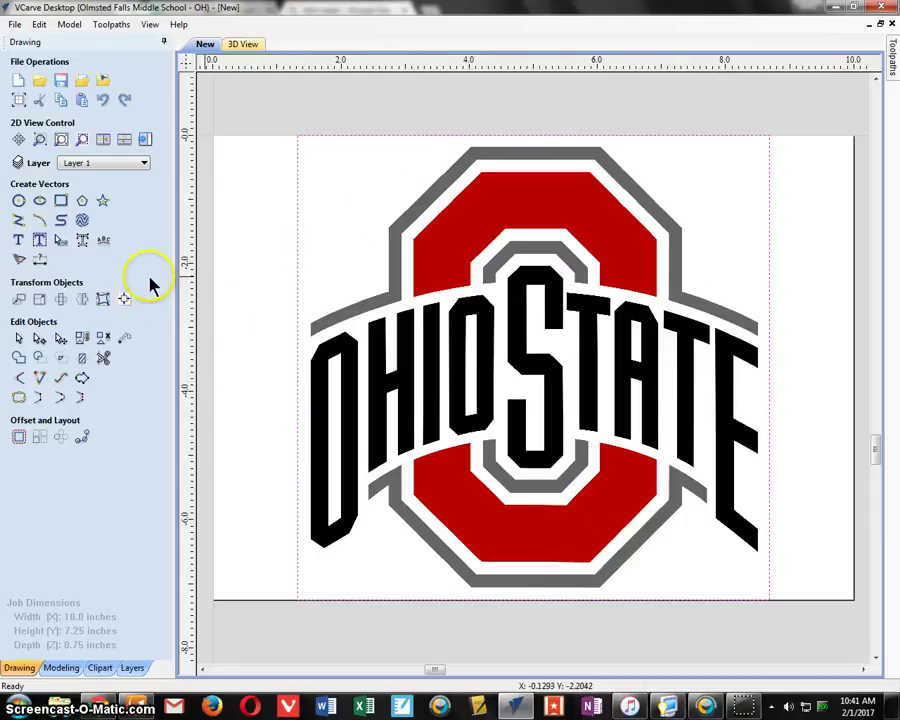
click(123, 300)
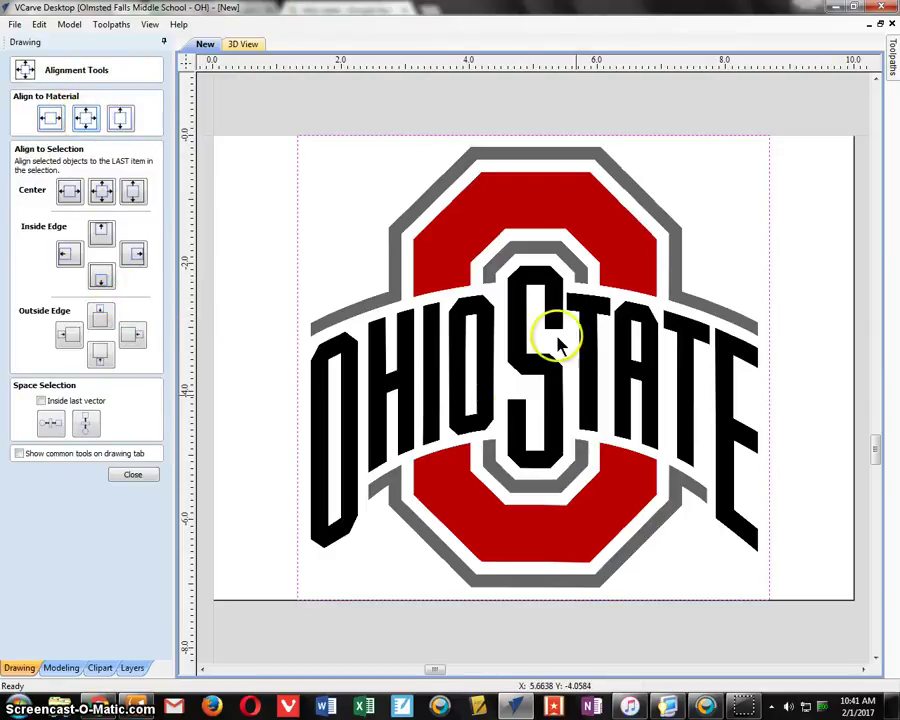
click(133, 474)
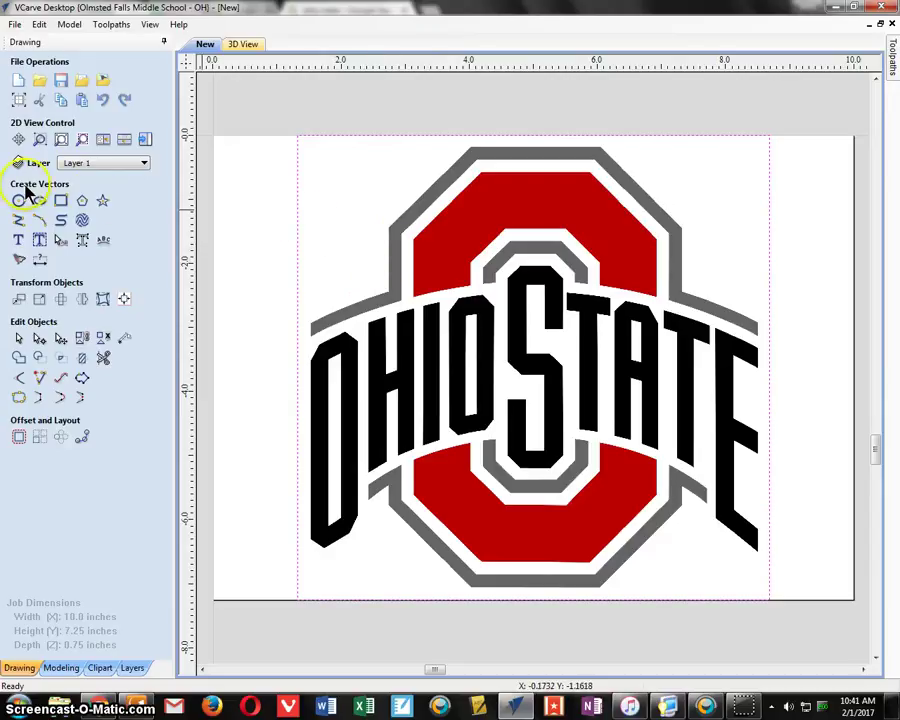
Trace the logo bitmap into grouped vectors using Black / White at threshold 0.50, 82% corner fit and noise filter 2, previewing before applying.
click(19, 262)
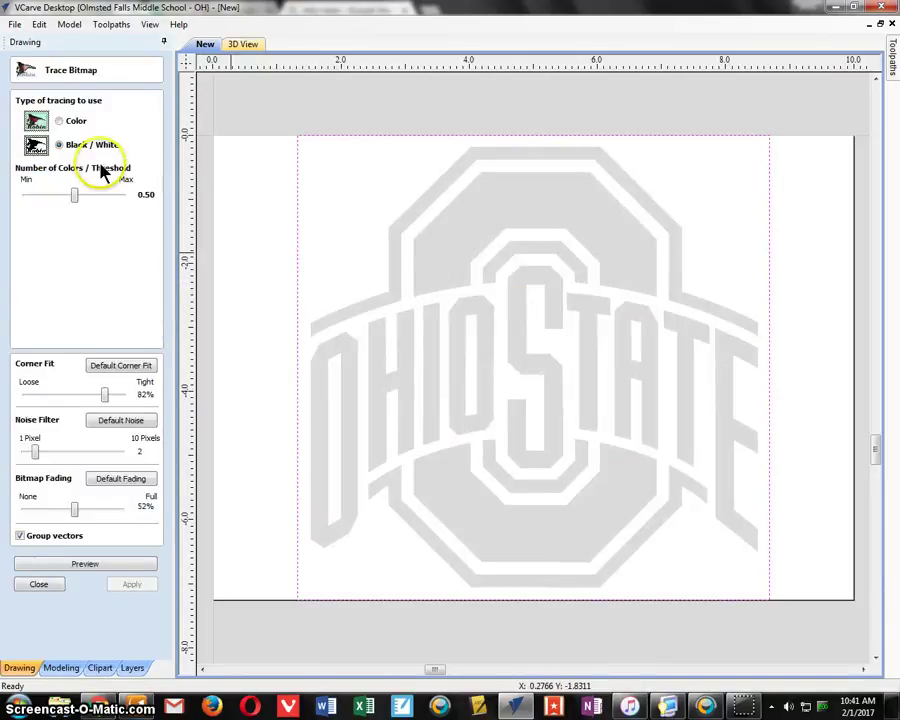
click(72, 122)
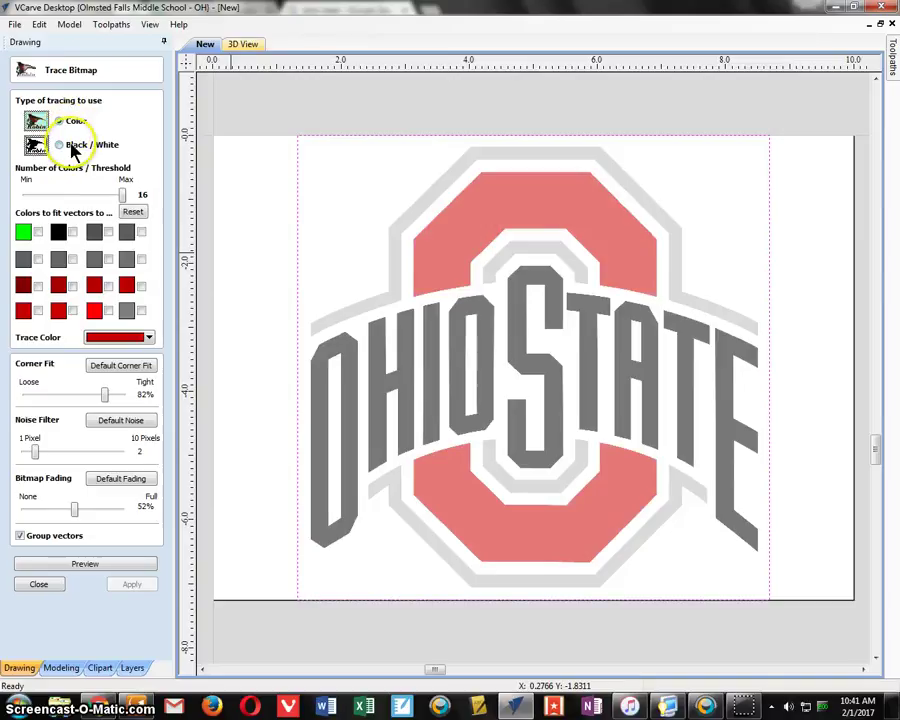
click(72, 146)
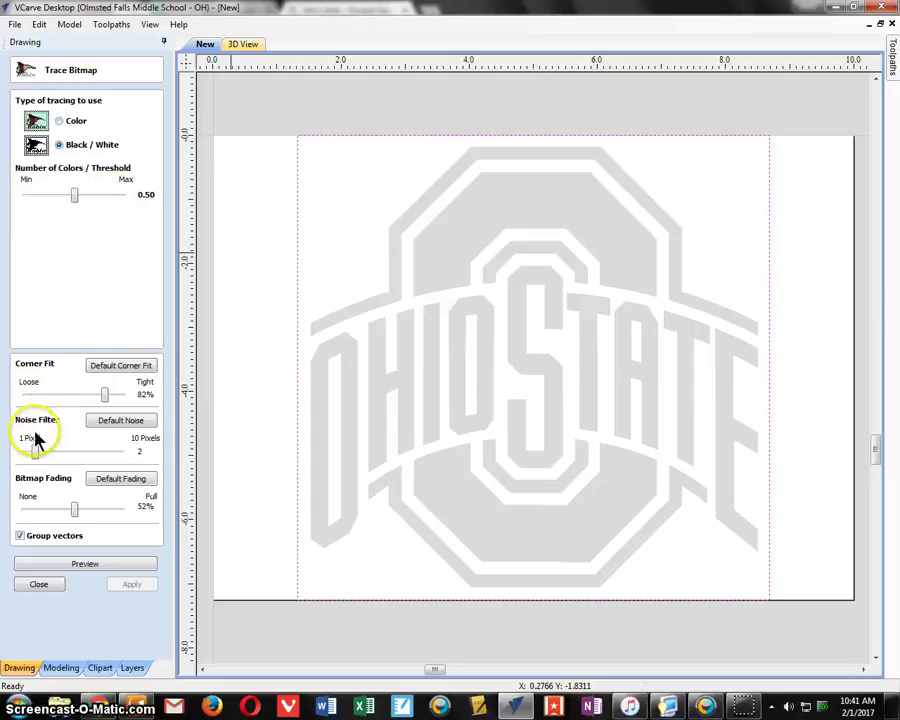
click(85, 565)
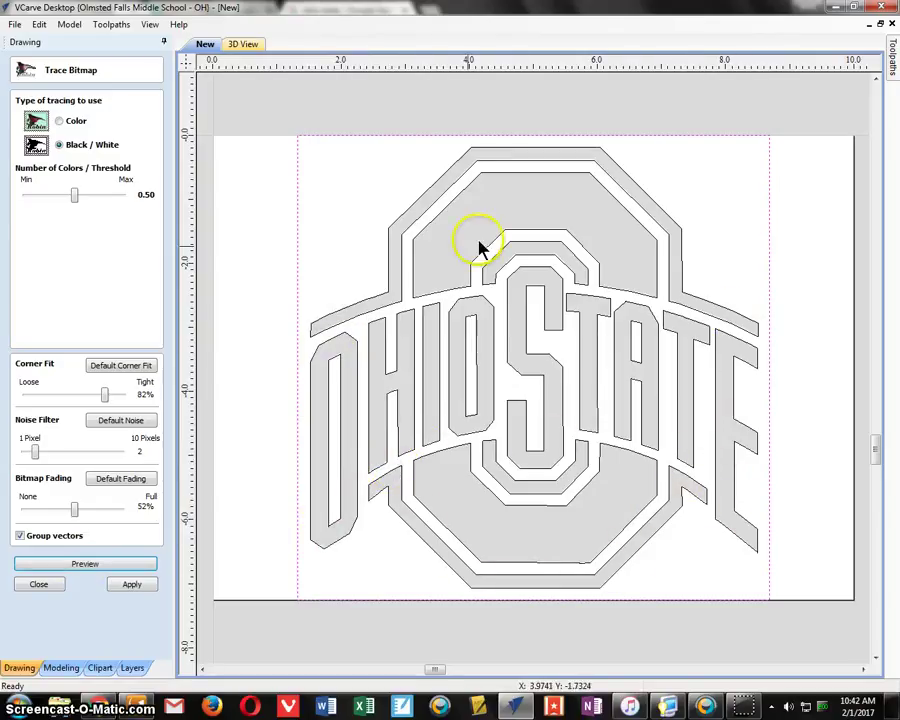
click(138, 586)
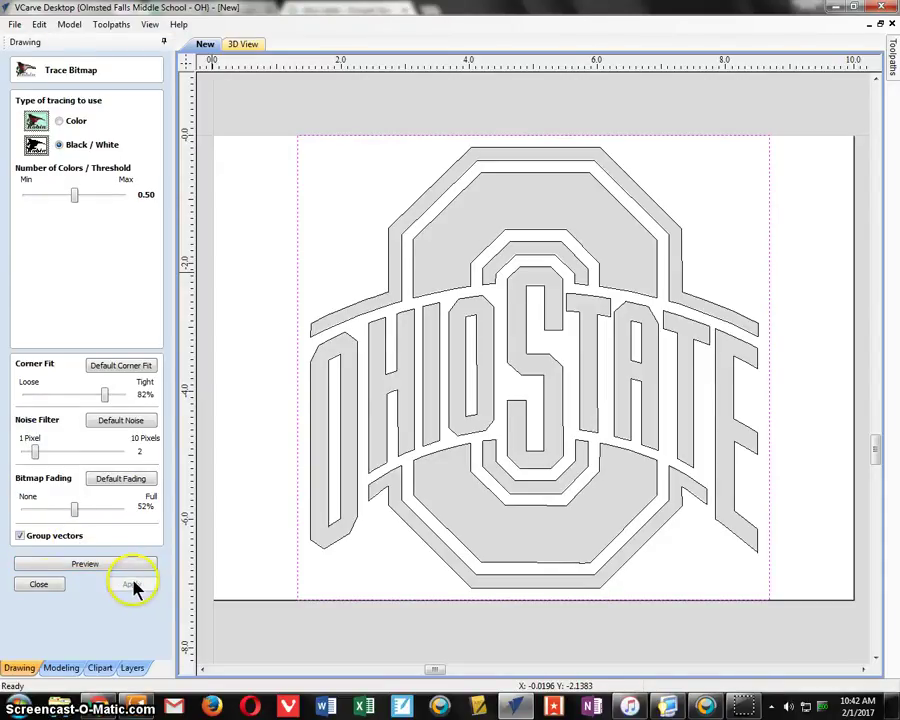
click(38, 585)
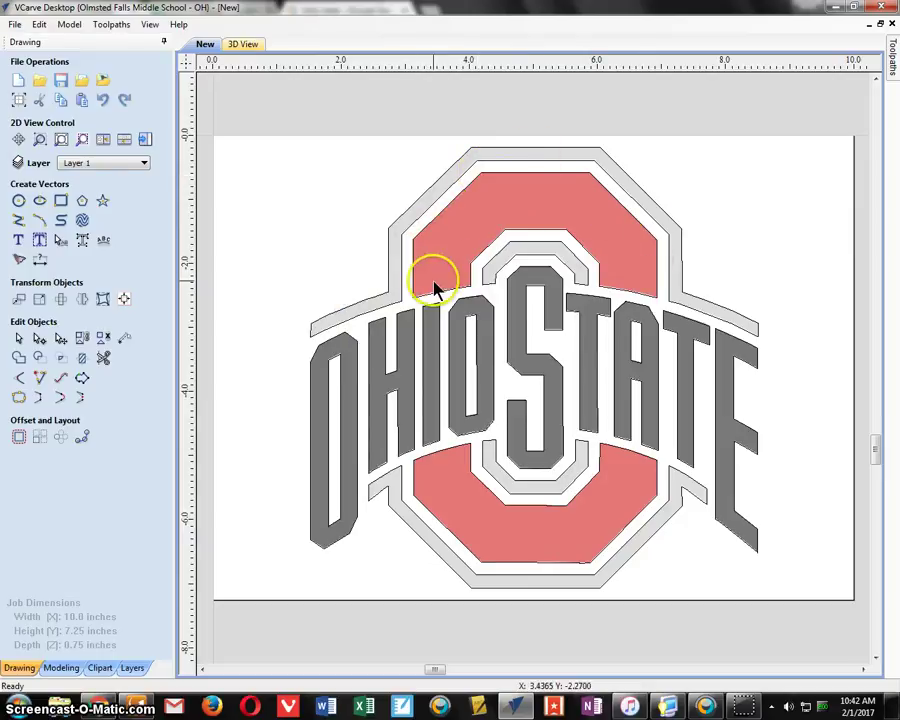
Delete the original logo bitmap so only the traced vectors remain in the job.
click(553, 527)
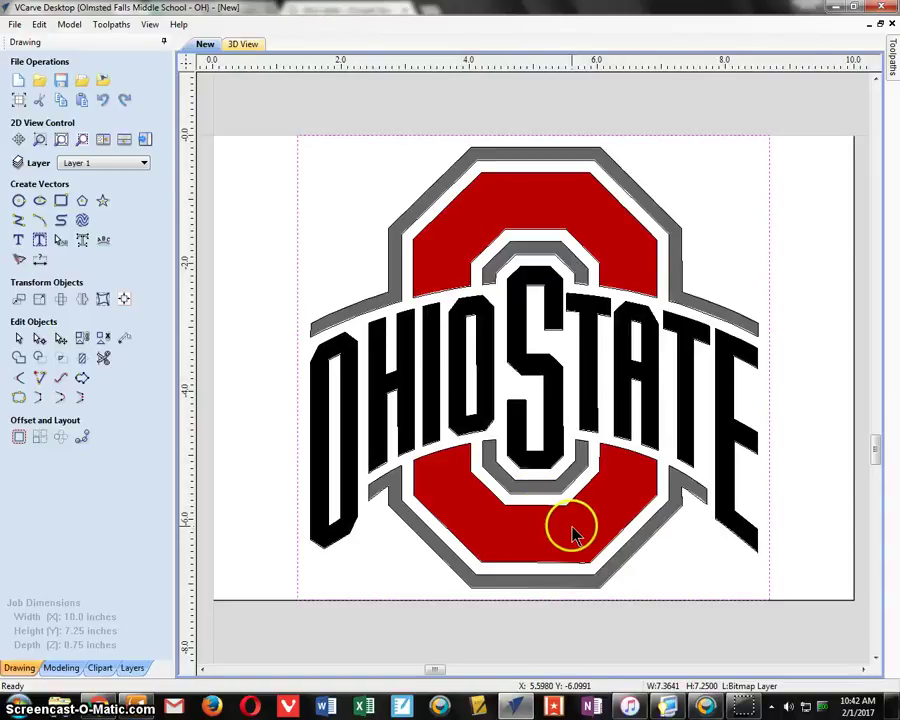
right_click(572, 533)
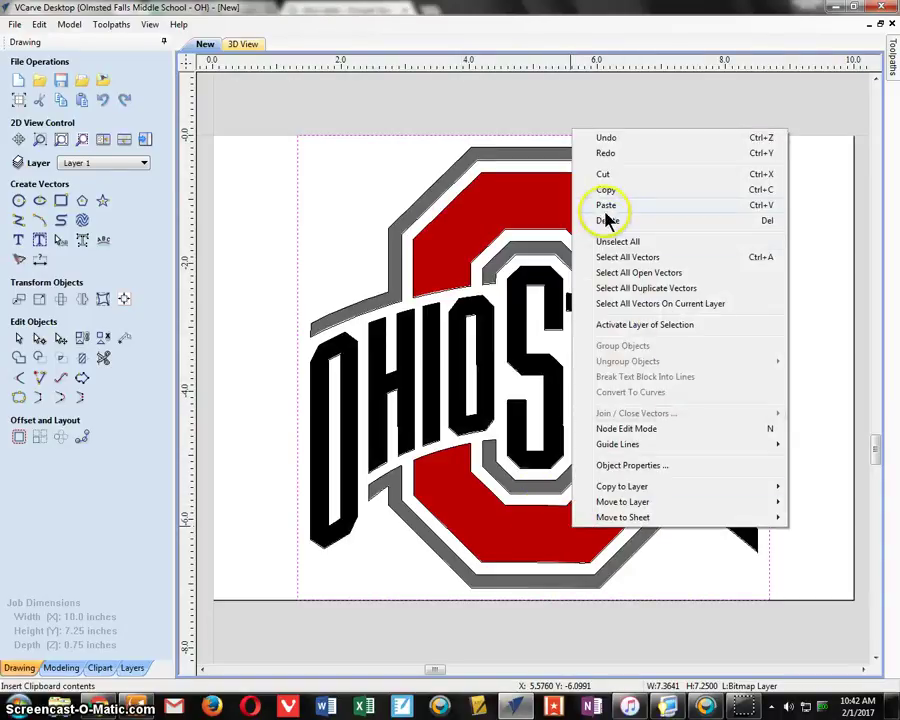
click(606, 221)
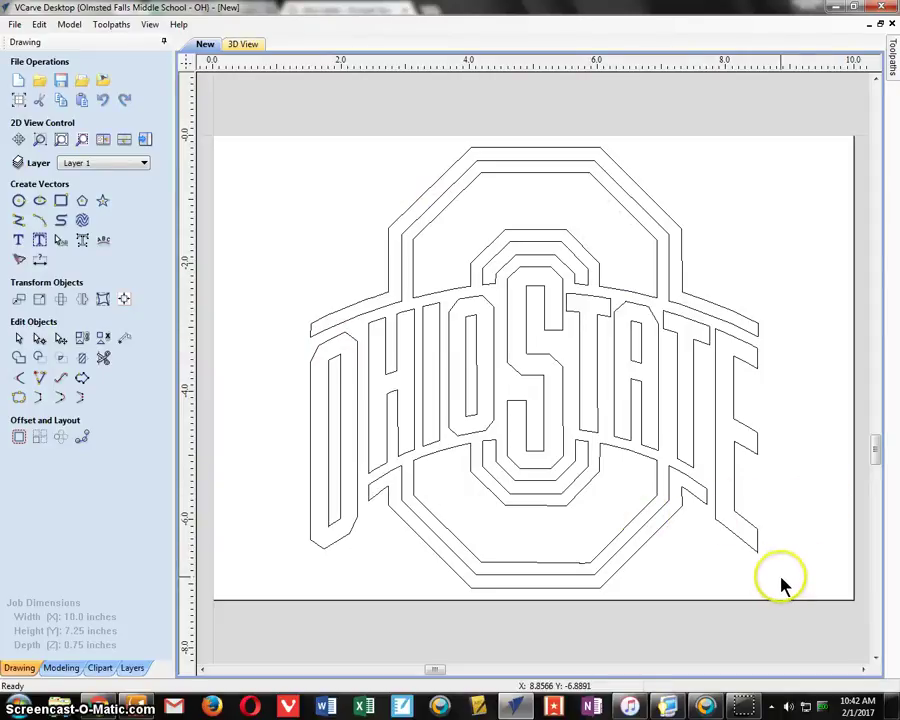
Select all traced vectors and calculate a V-Carve toolpath with start depth 0.0, flat depth 0.18 inches and the 90 deg 1.25" V-Bit.
drag(780, 582, 255, 152)
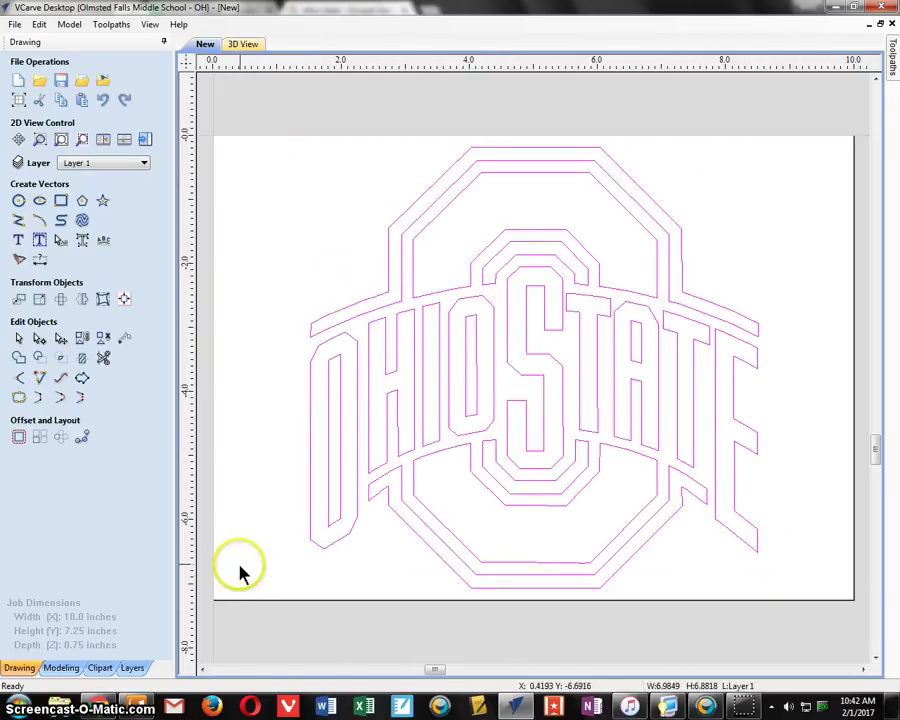
mouse_move(239, 565)
mouse_down()
mouse_move(352, 494)
mouse_move(240, 540)
mouse_up()
drag(782, 582, 263, 135)
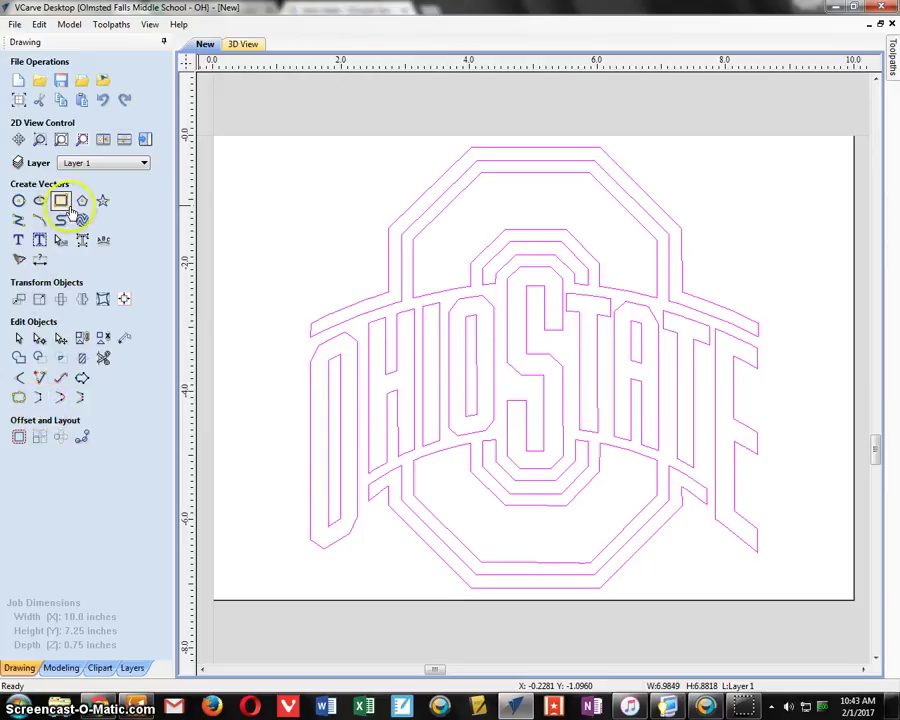
click(145, 142)
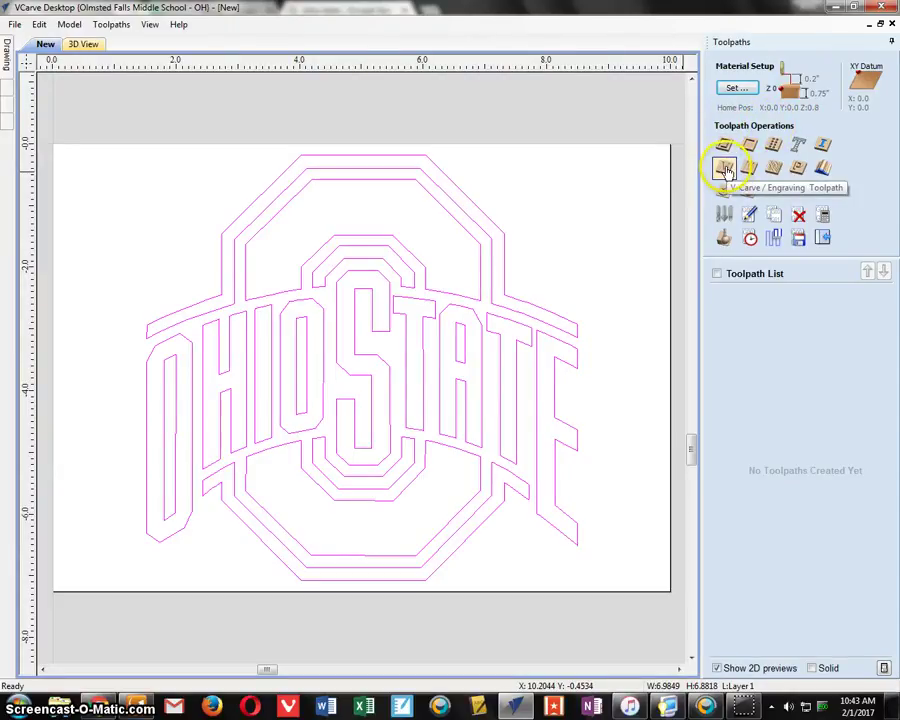
click(726, 168)
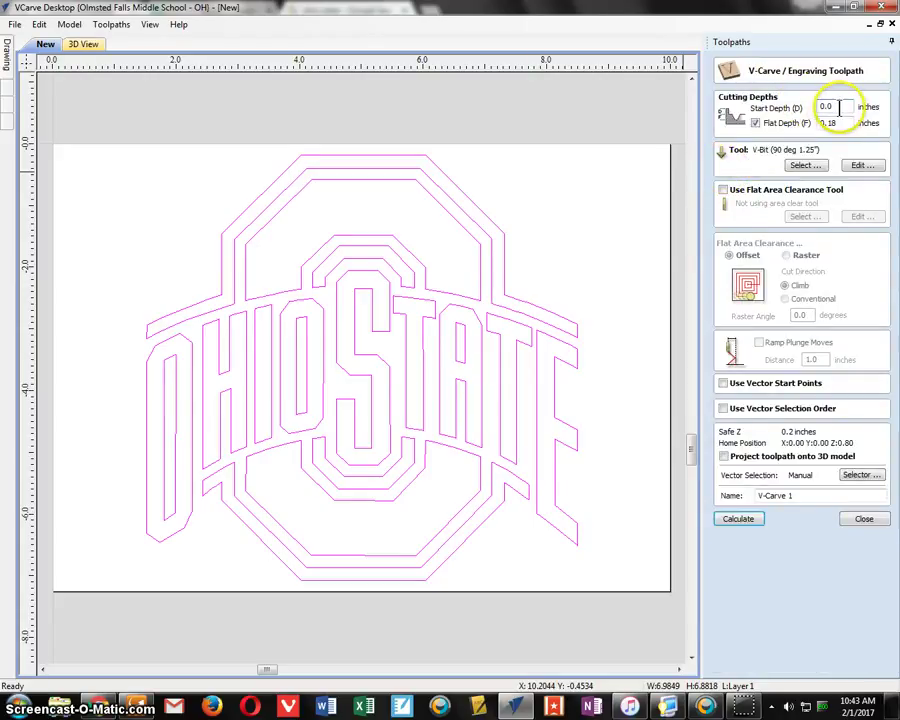
click(826, 108)
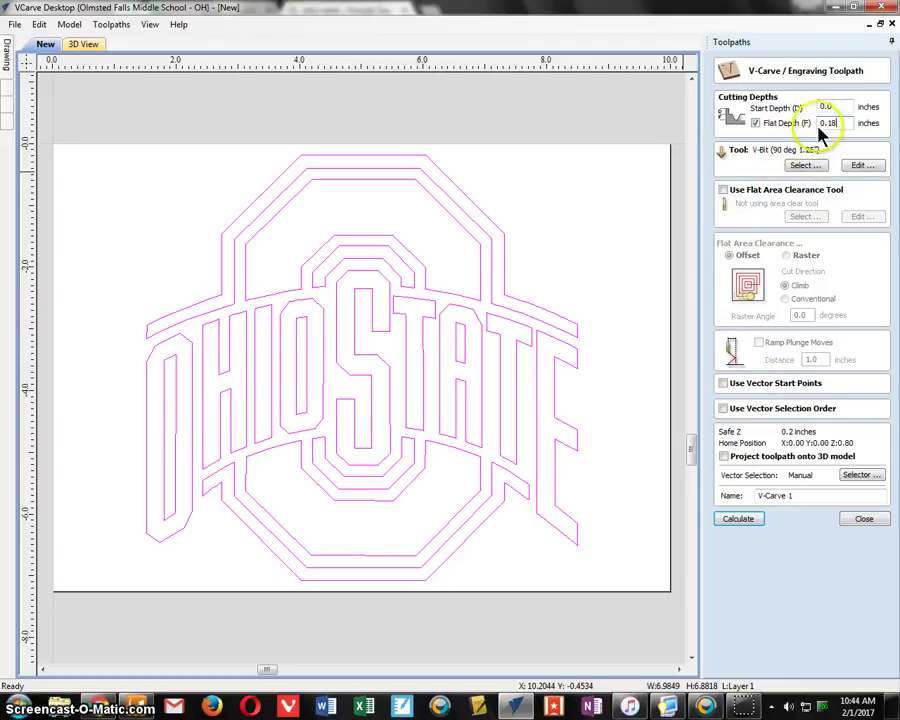
click(754, 122)
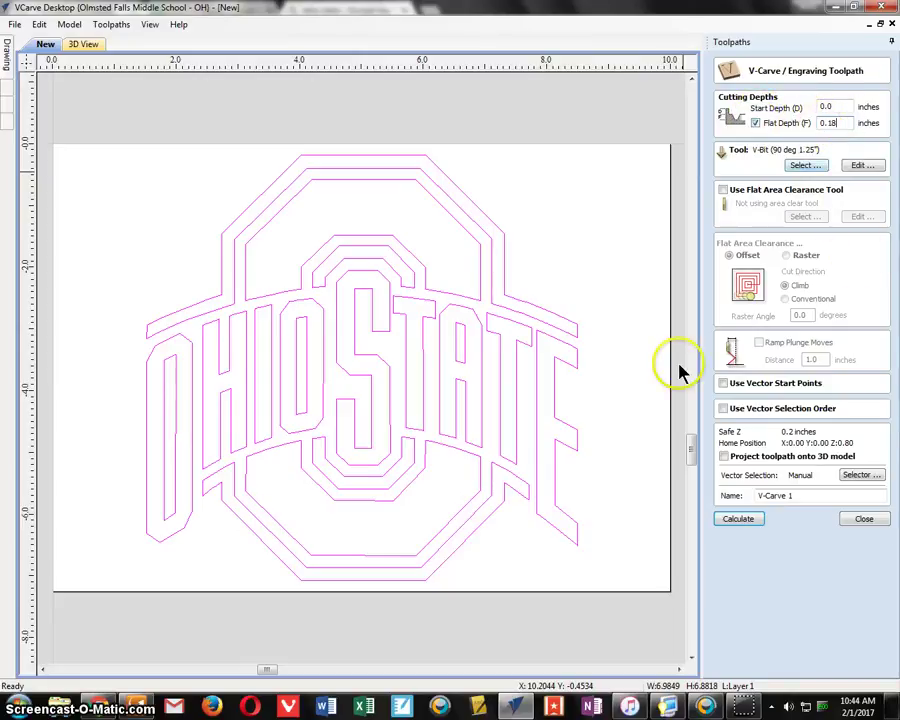
click(740, 520)
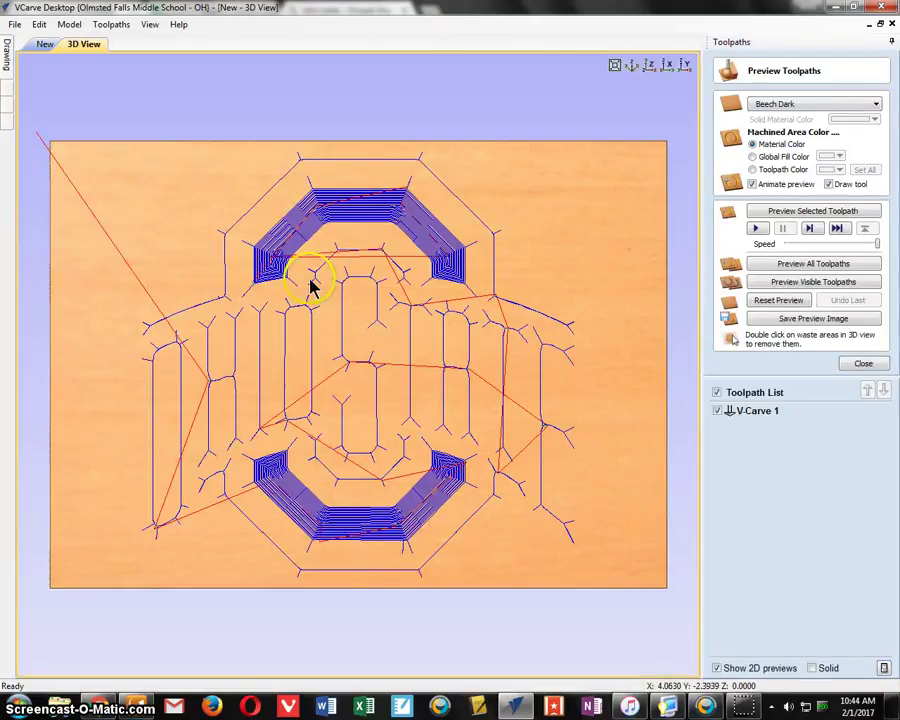
Simulate all toolpaths on the material, inspect the carving in isometric view, and turn on visibility for every toolpath in the list.
click(818, 266)
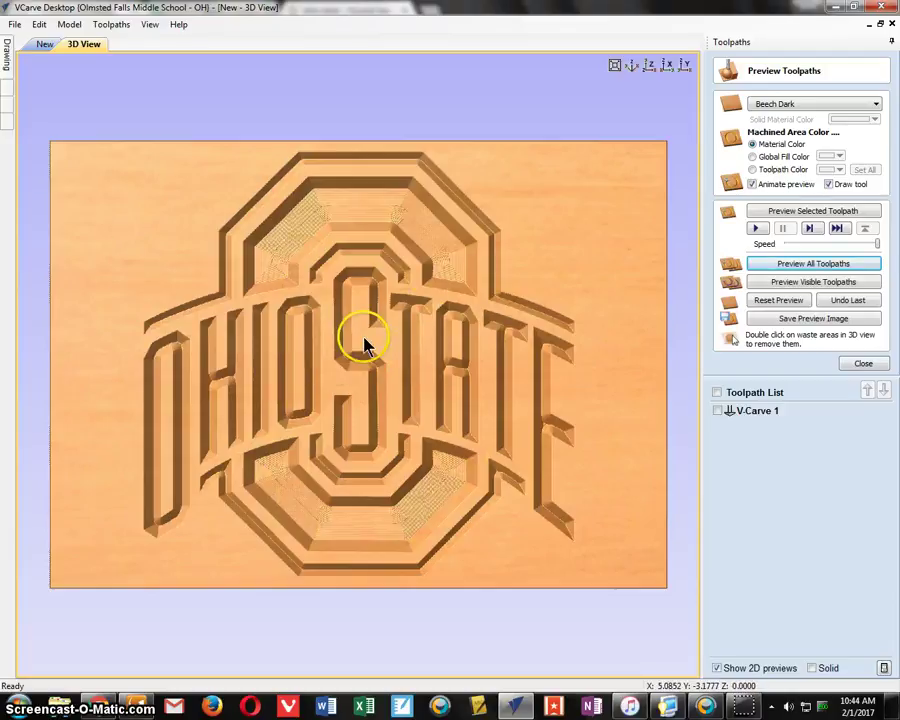
click(632, 68)
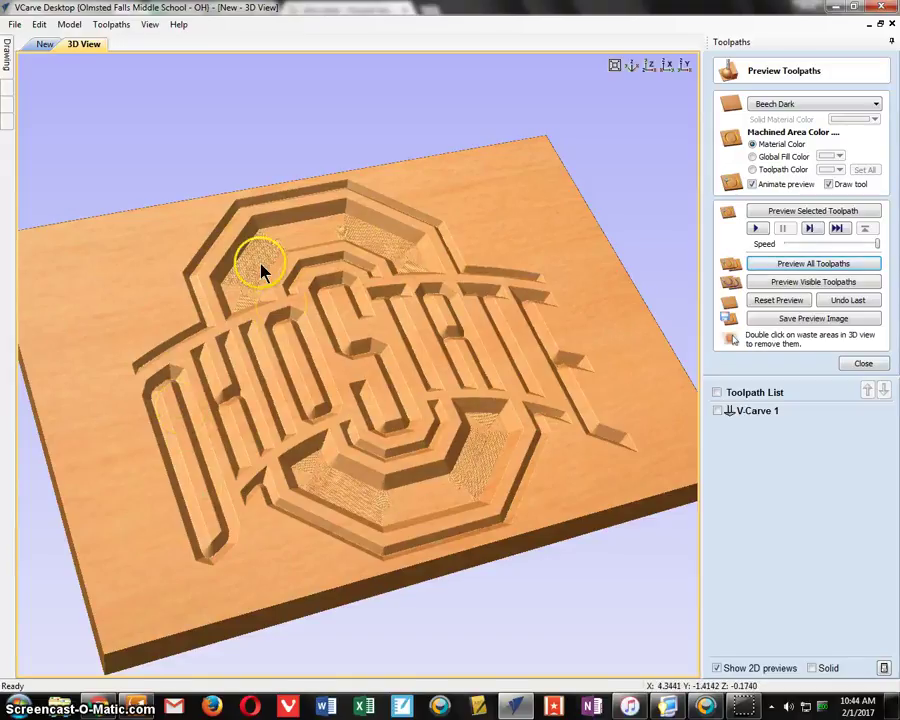
click(864, 365)
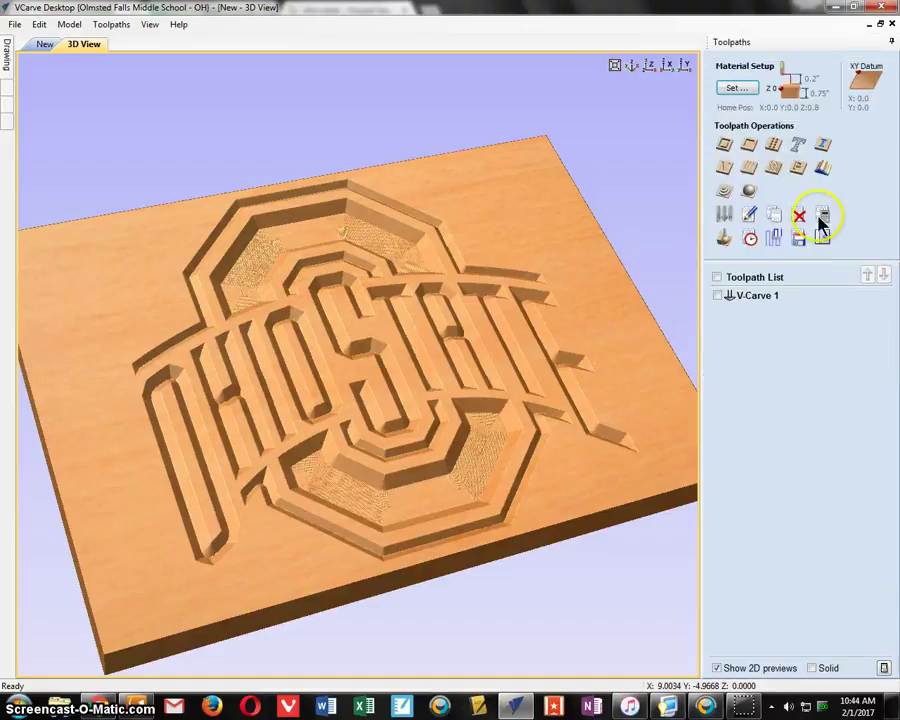
click(717, 279)
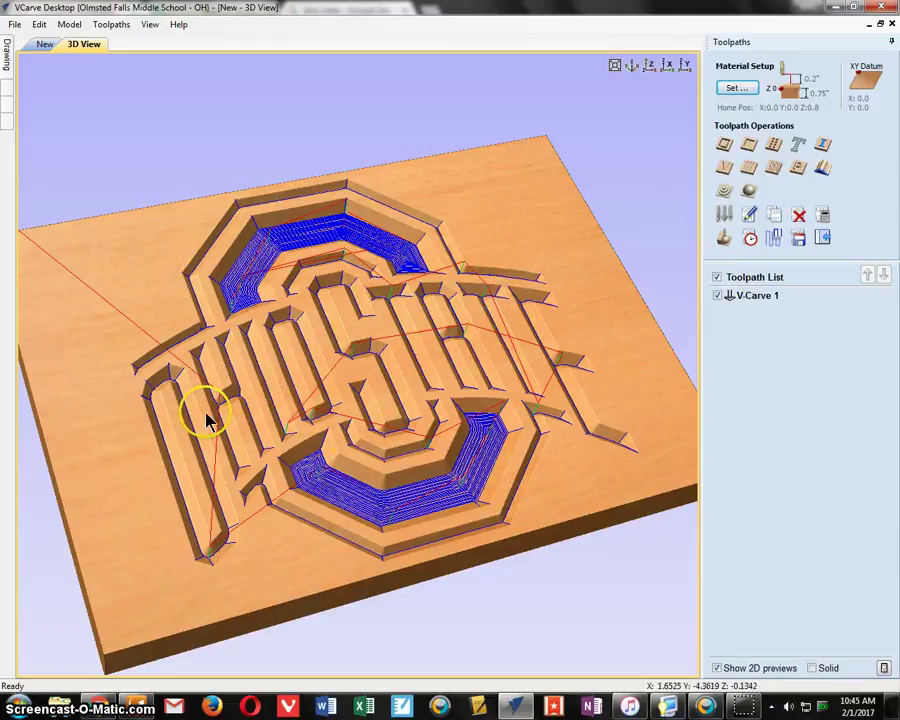
Save the job as VCarve file "osu" on the U: network drive.
click(15, 24)
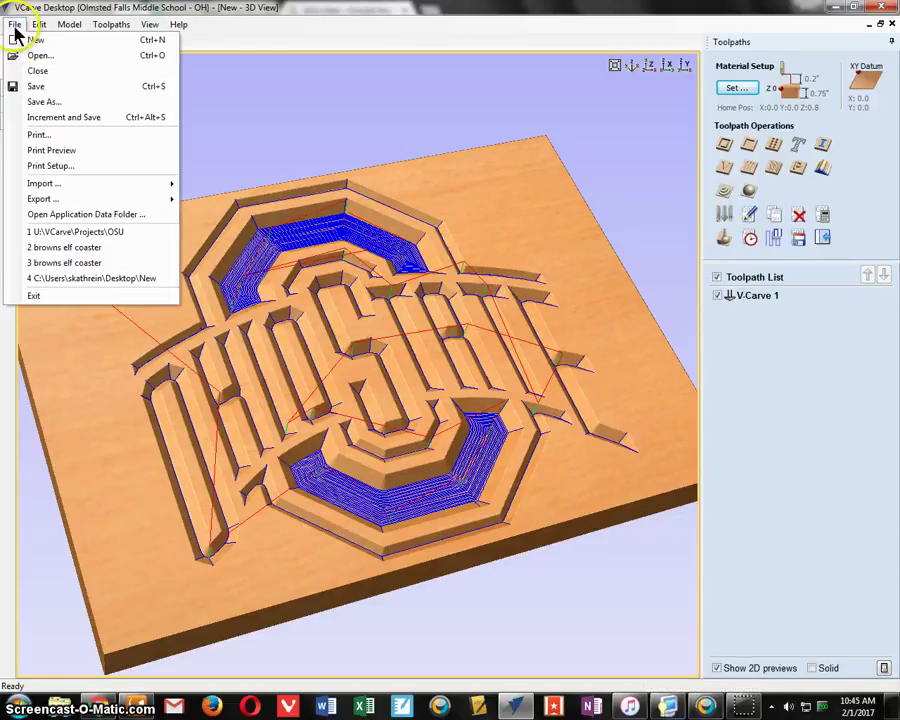
click(40, 102)
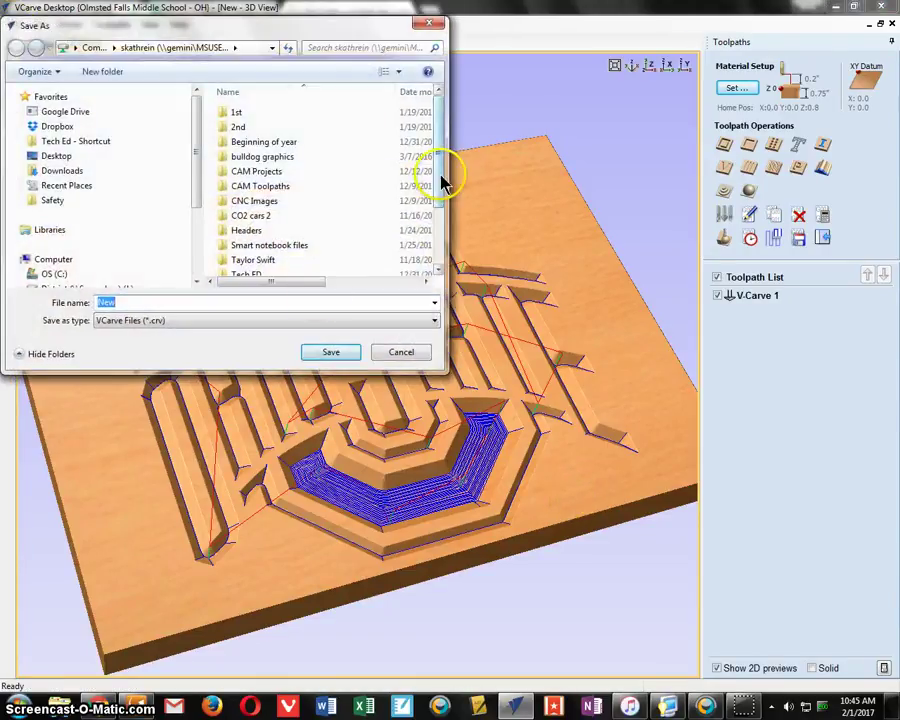
drag(442, 177, 438, 257)
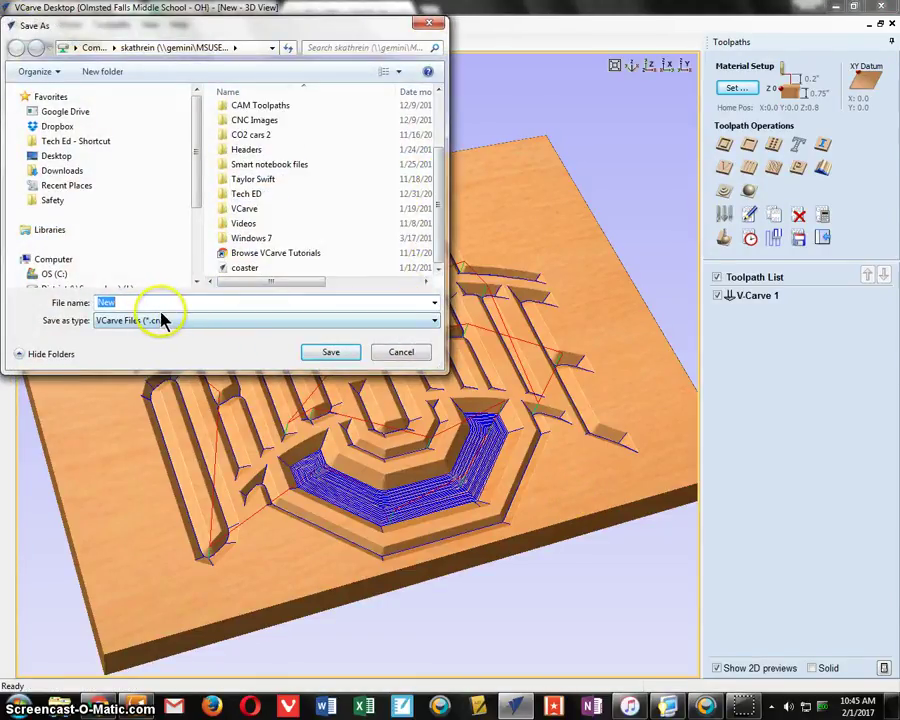
text(osu)
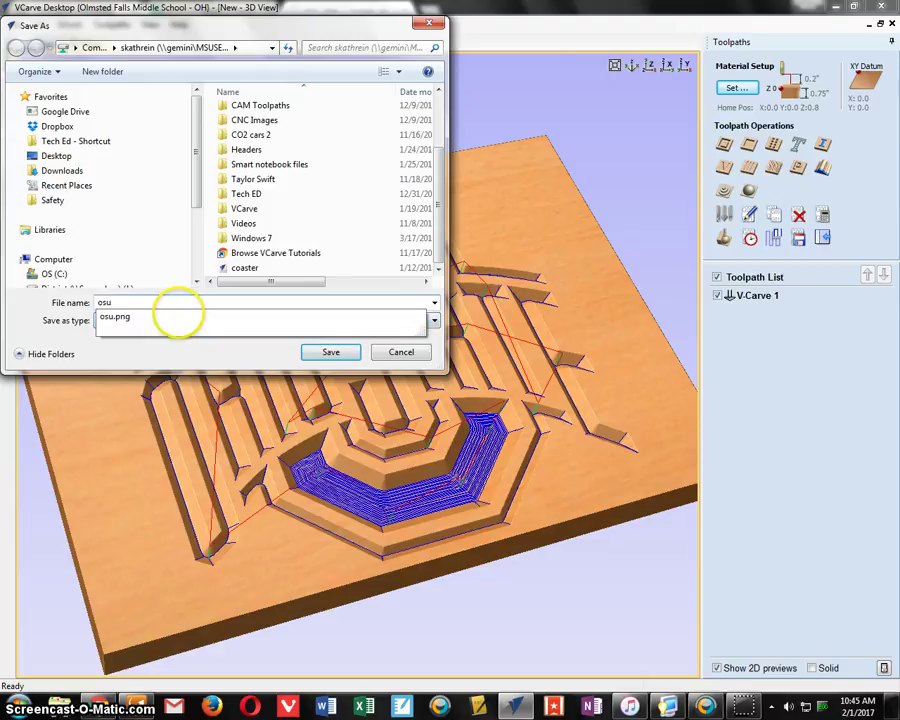
click(141, 259)
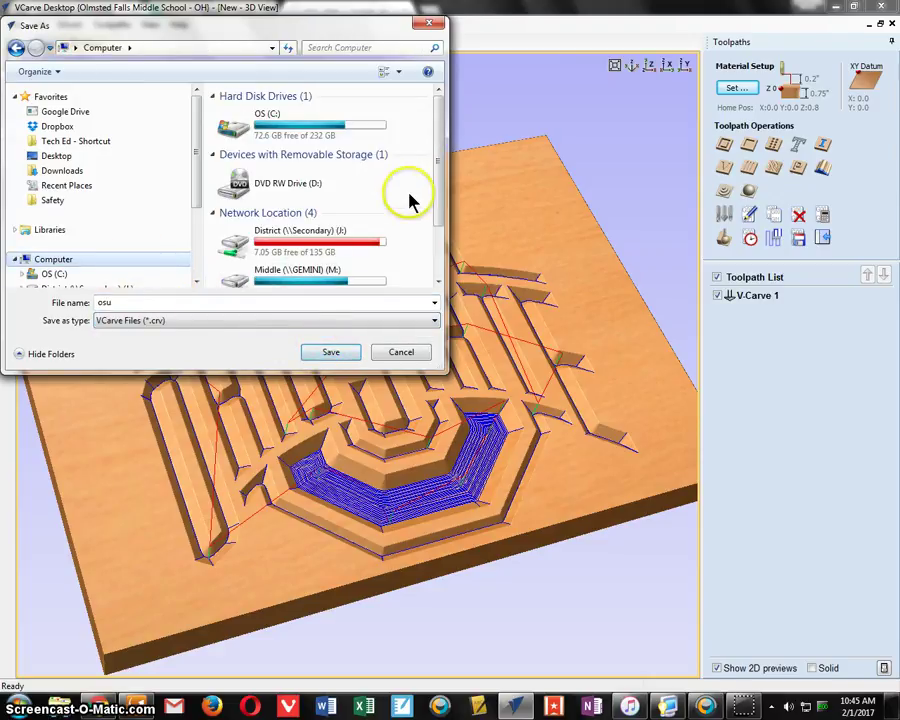
scroll(436, 187, down, 3)
click(348, 240)
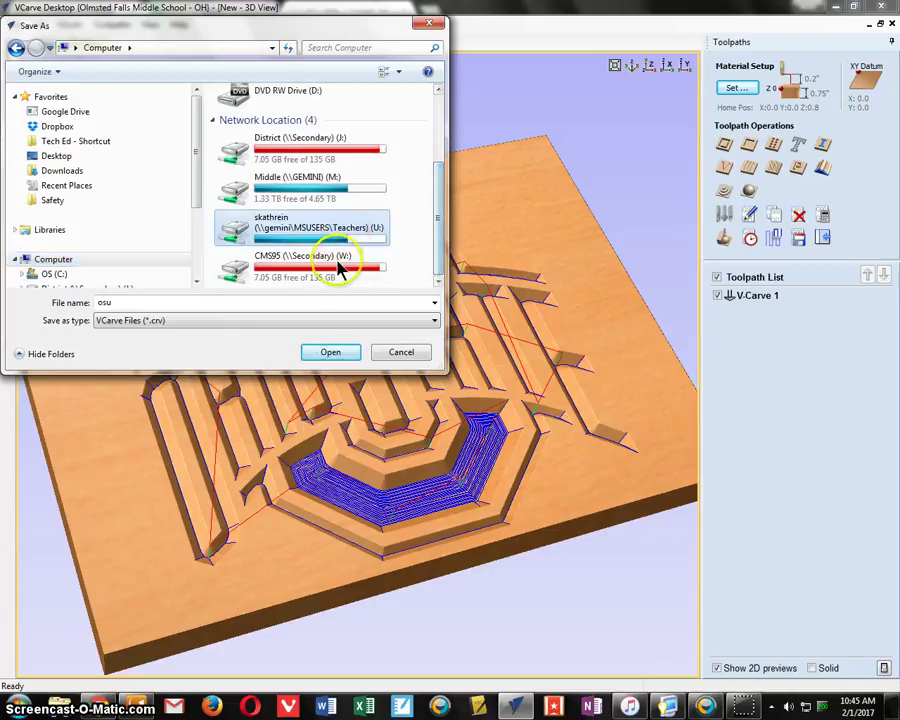
click(340, 354)
double_click(105, 303)
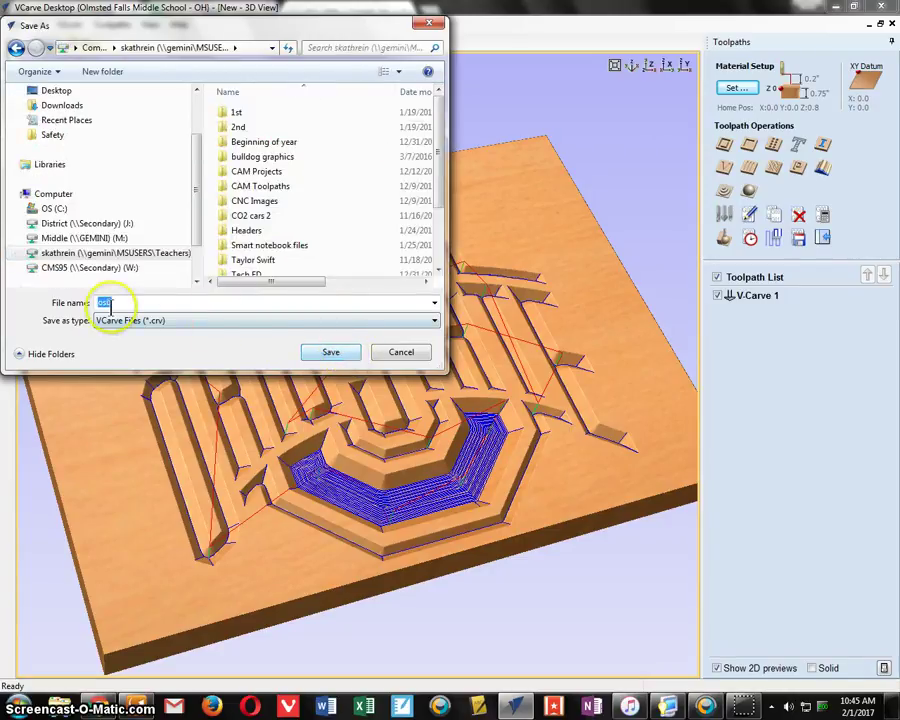
click(331, 354)
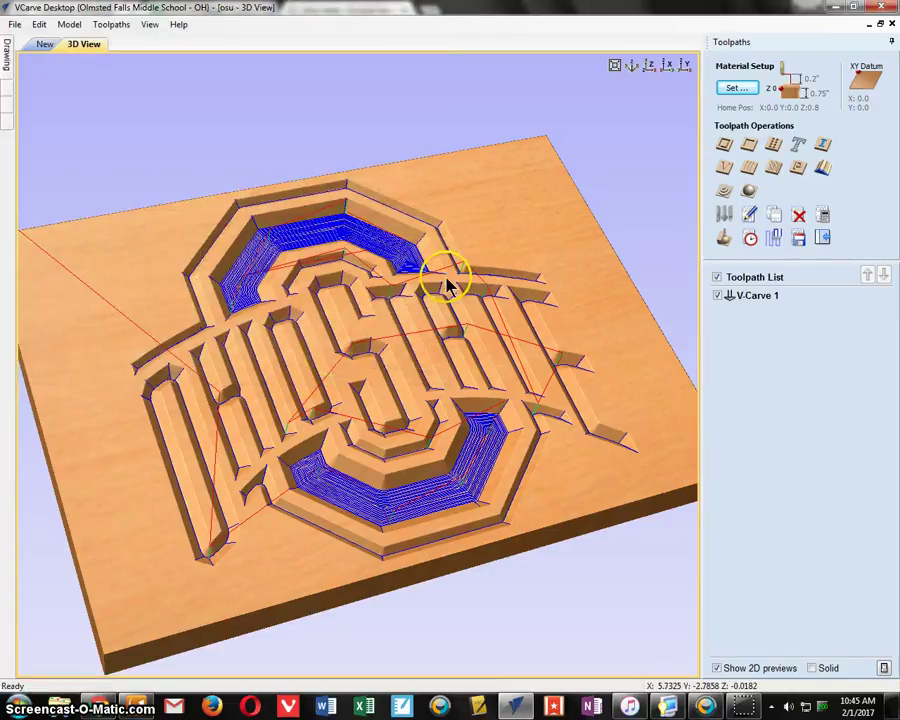
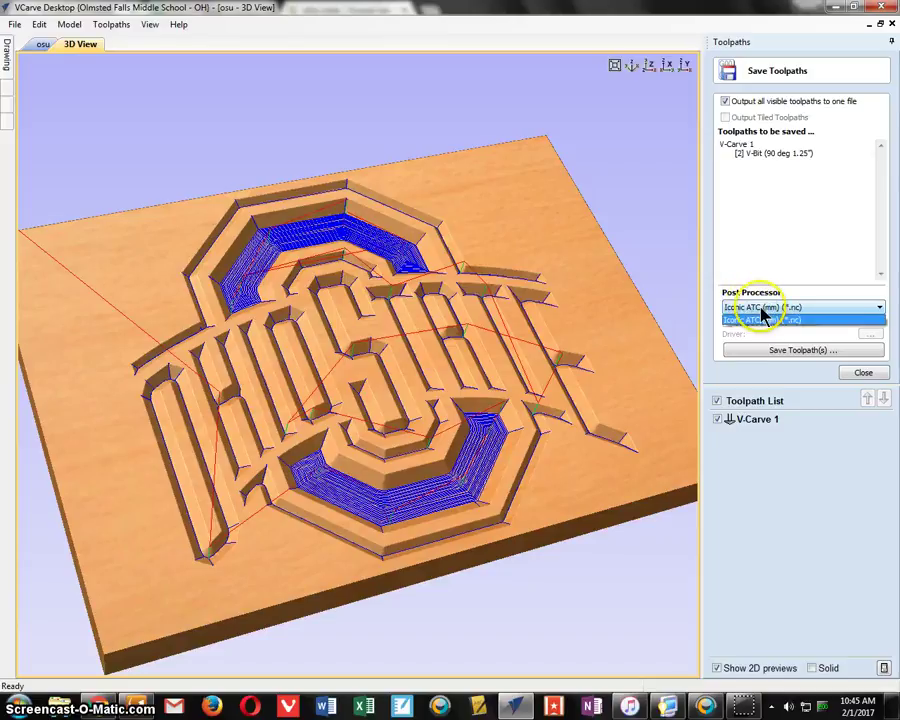
Save the V-Carve 1 toolpath with the Iconic ATC (mm) (*.nc) post processor to the U: network drive, using the operator's surname as file name.
click(764, 309)
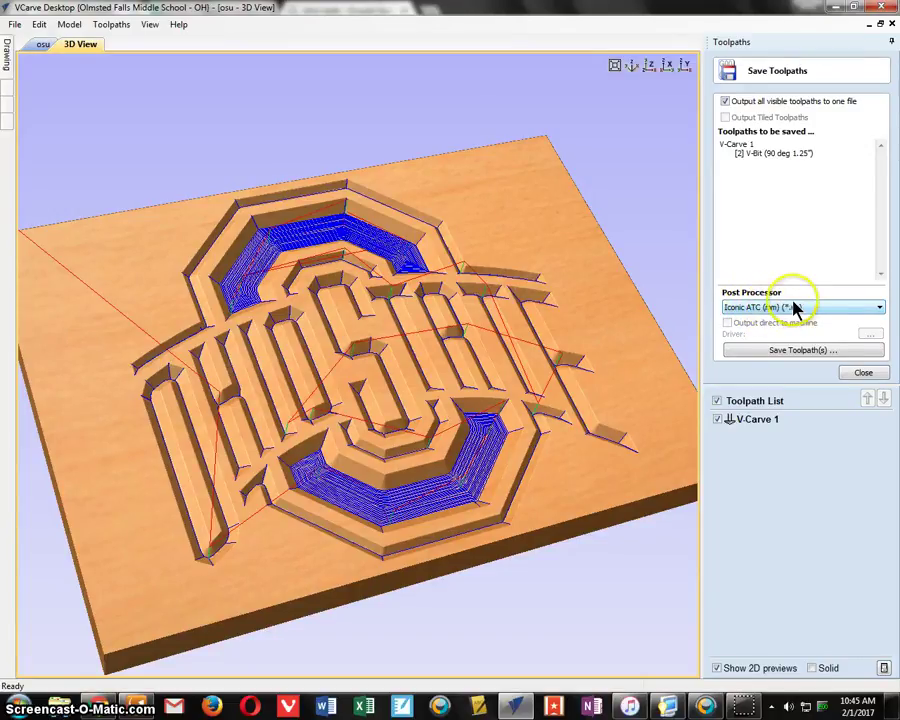
click(797, 351)
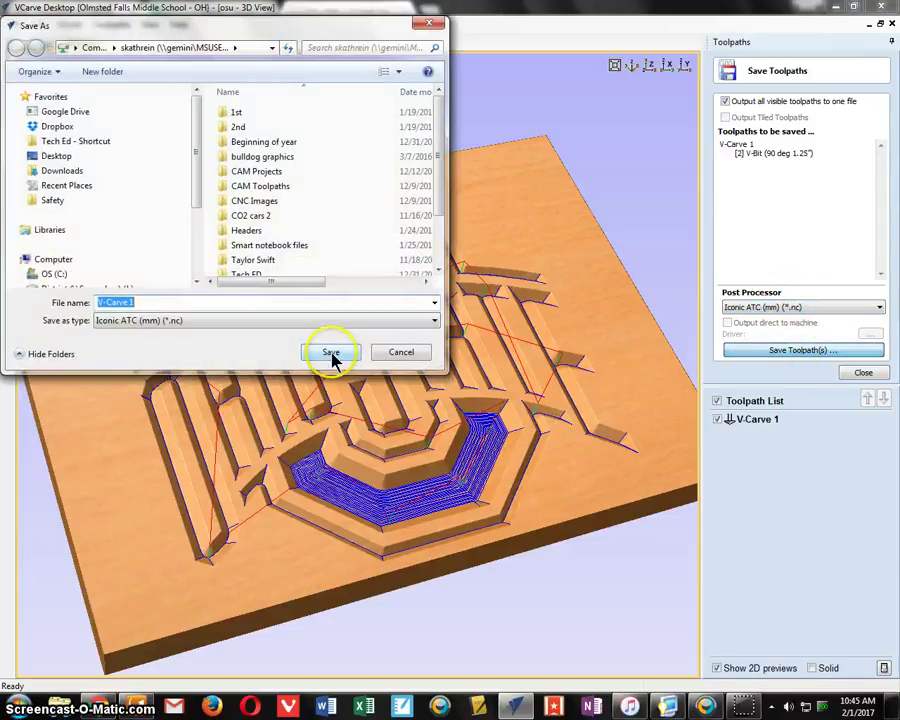
drag(197, 171, 197, 237)
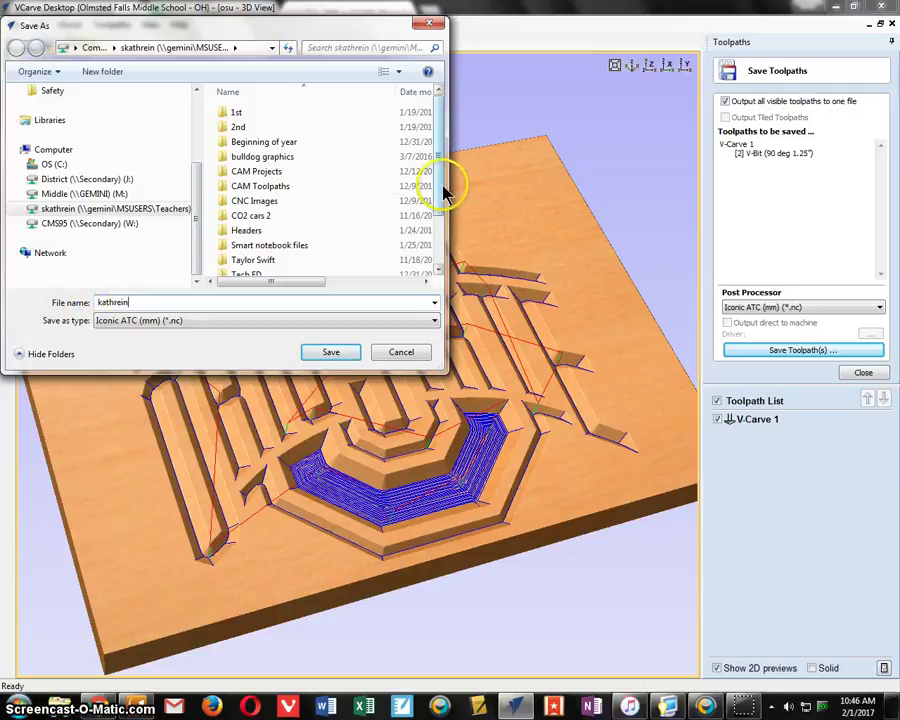
click(60, 208)
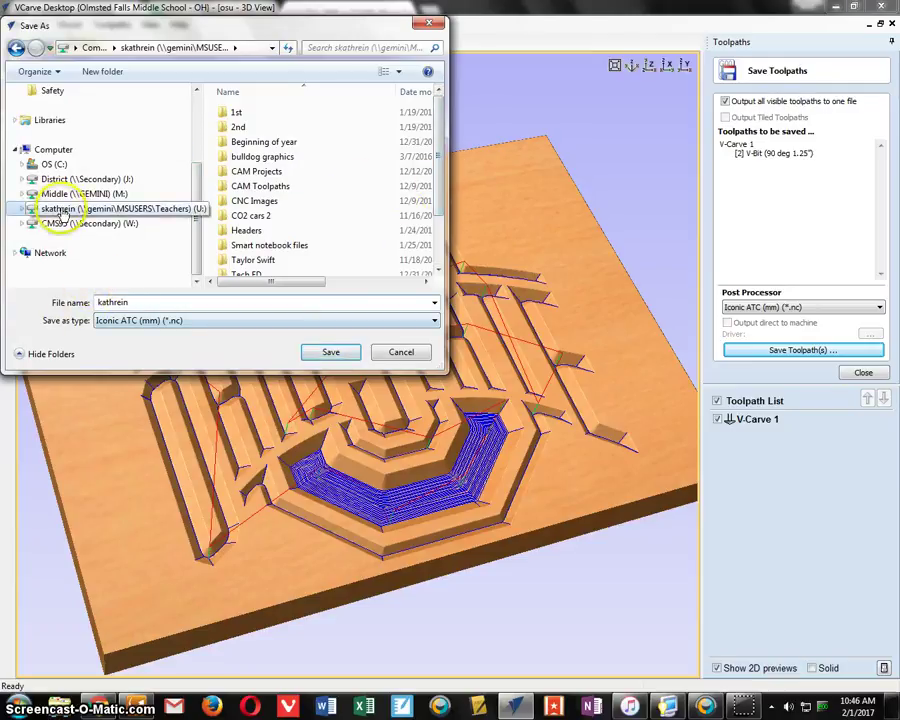
click(327, 353)
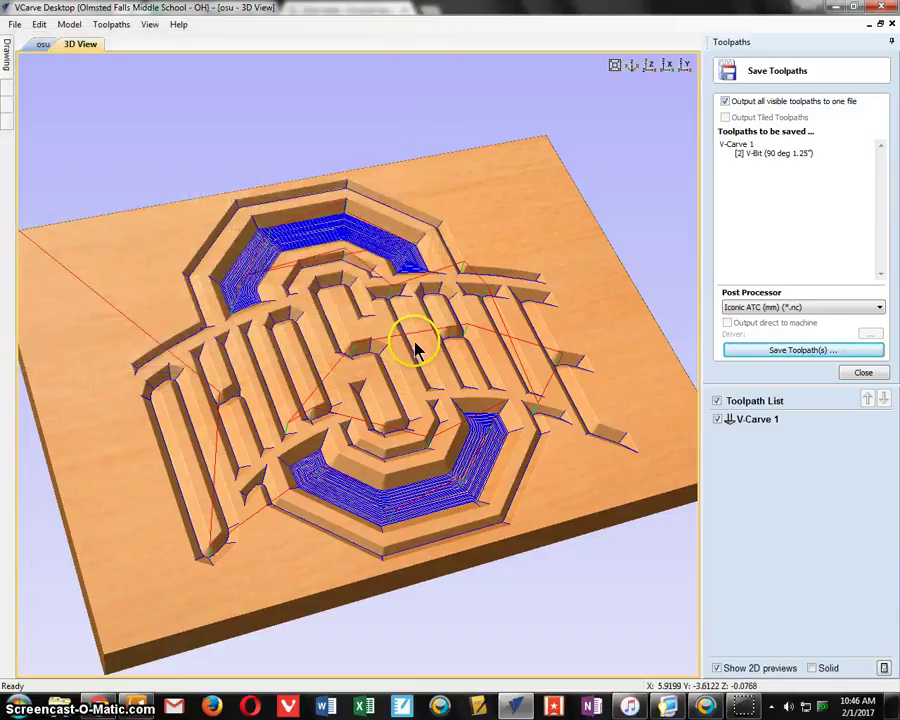